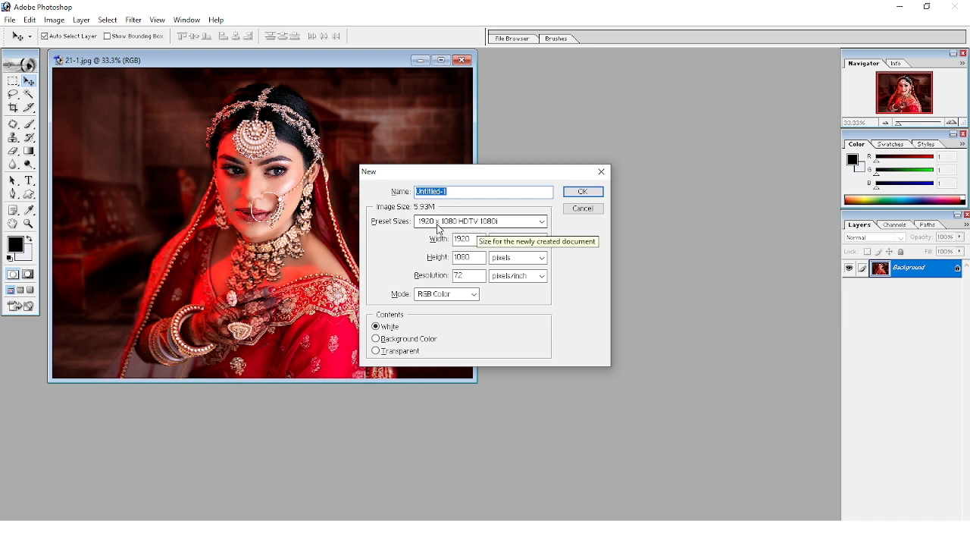
Step: Create a white 1920 x 1080 pixel RGB document at 72 pixels/inch and place its window beside the photo
click(587, 191)
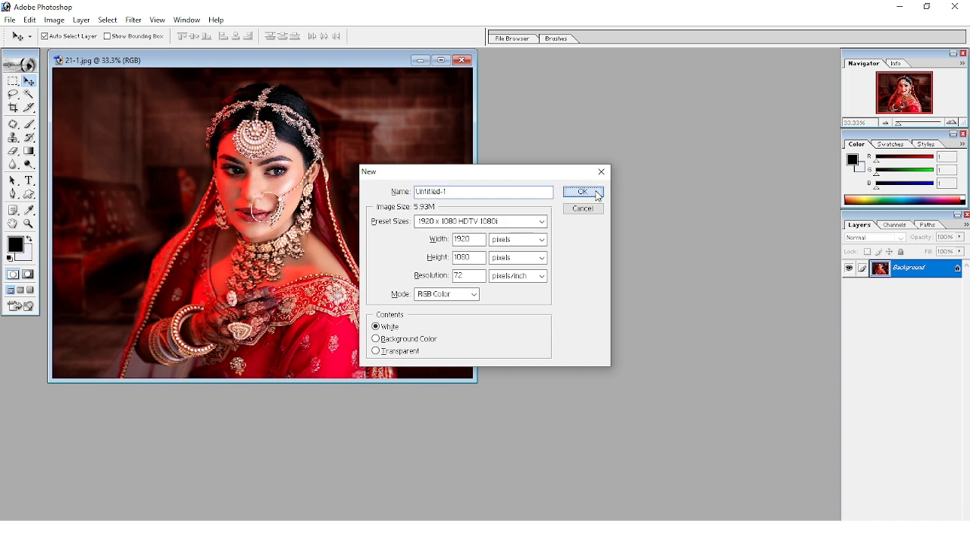
drag(639, 93, 758, 68)
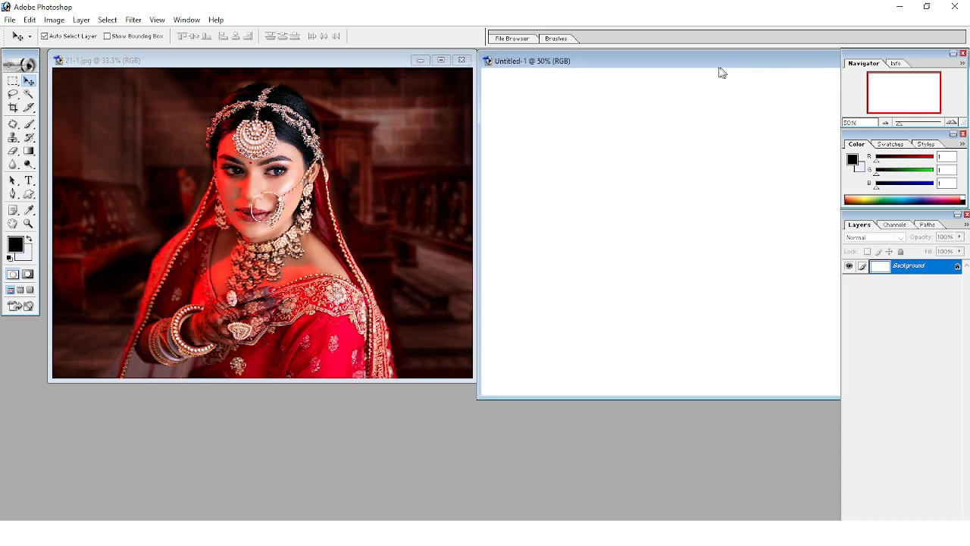
Step: Select the bride's eye area in 21-1.jpg with the Rectangular Marquee and move a copy into the new document
click(355, 104)
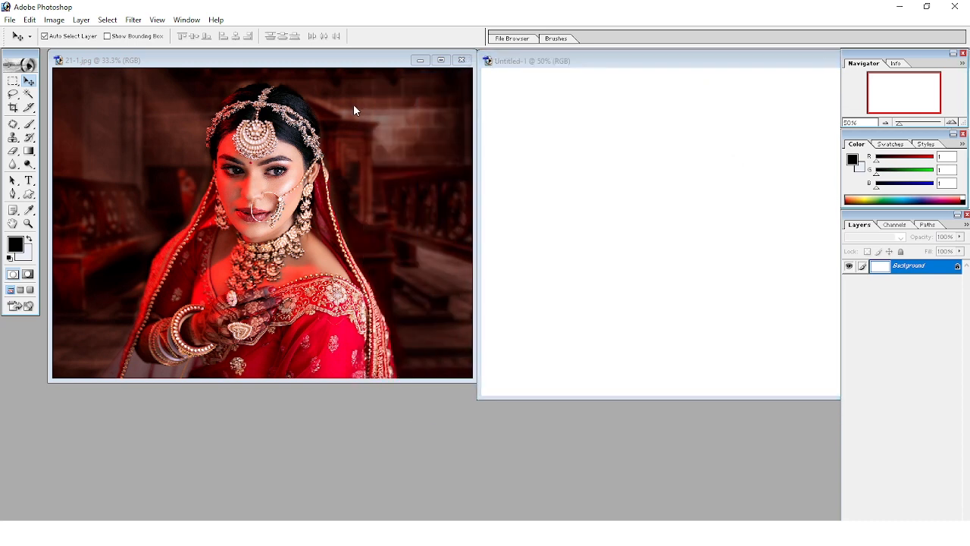
click(12, 83)
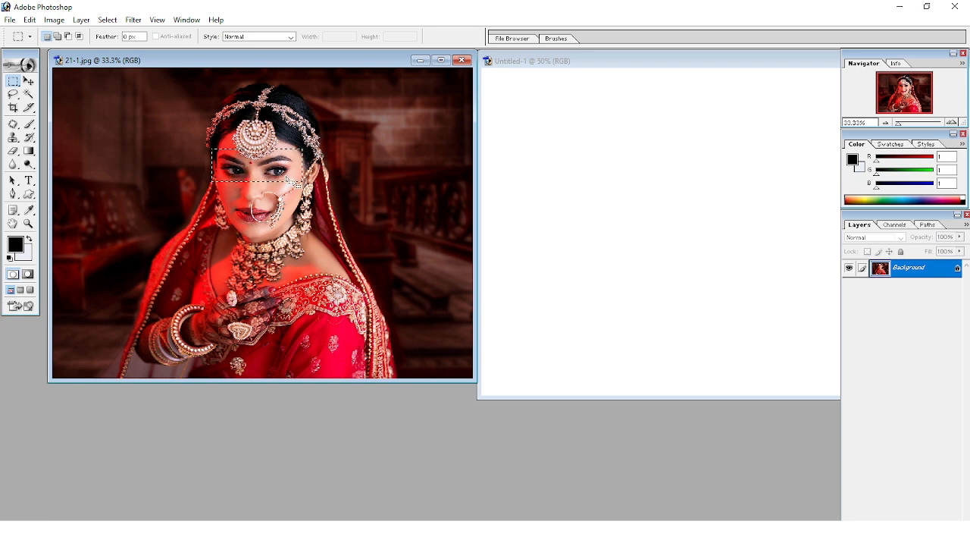
click(29, 82)
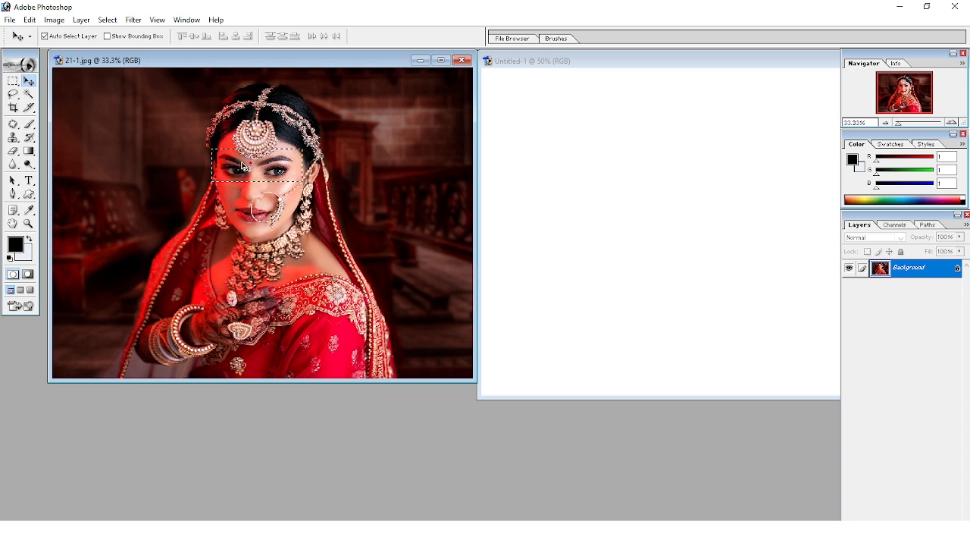
drag(244, 167, 571, 147)
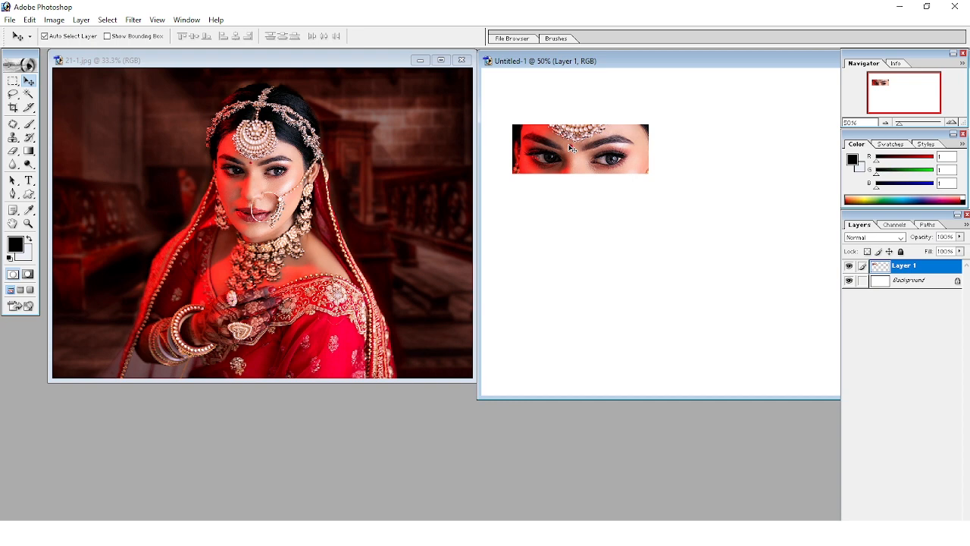
Step: Marquee the eye area in the photo again, paste a copy into the new document and place it under the first strip
click(371, 165)
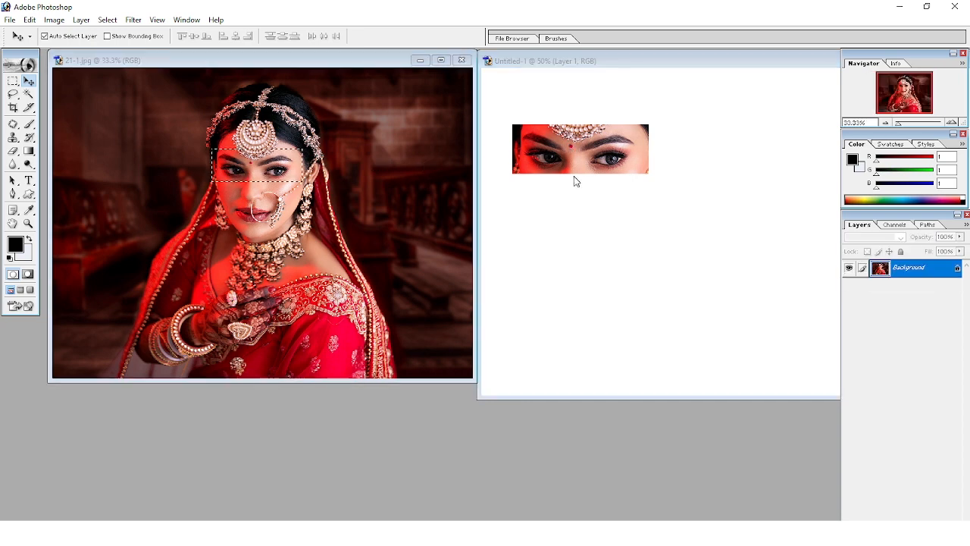
click(576, 182)
click(399, 176)
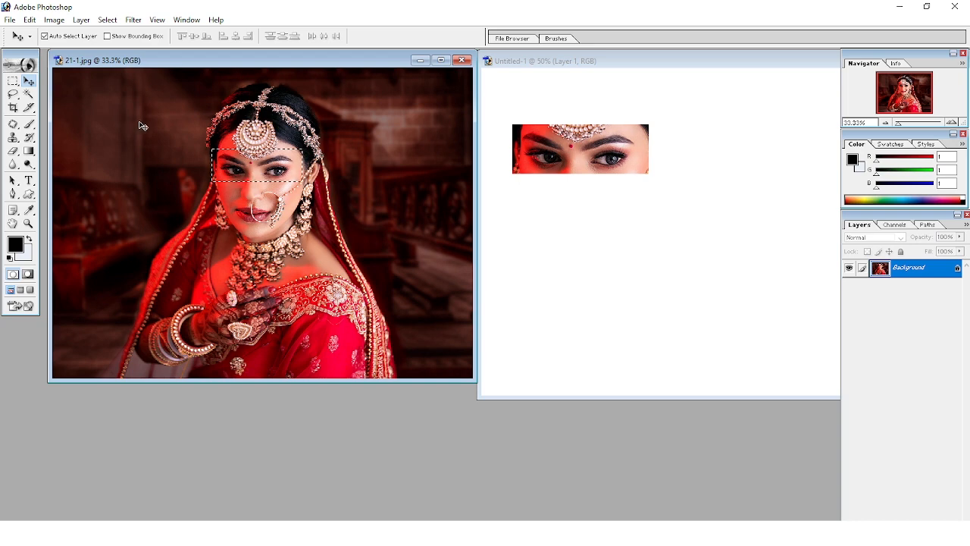
key(m)
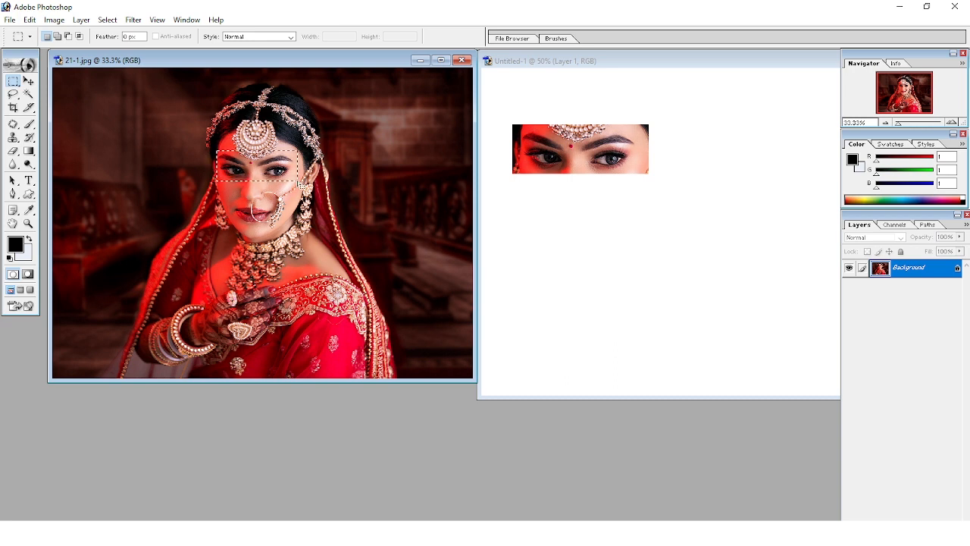
click(547, 212)
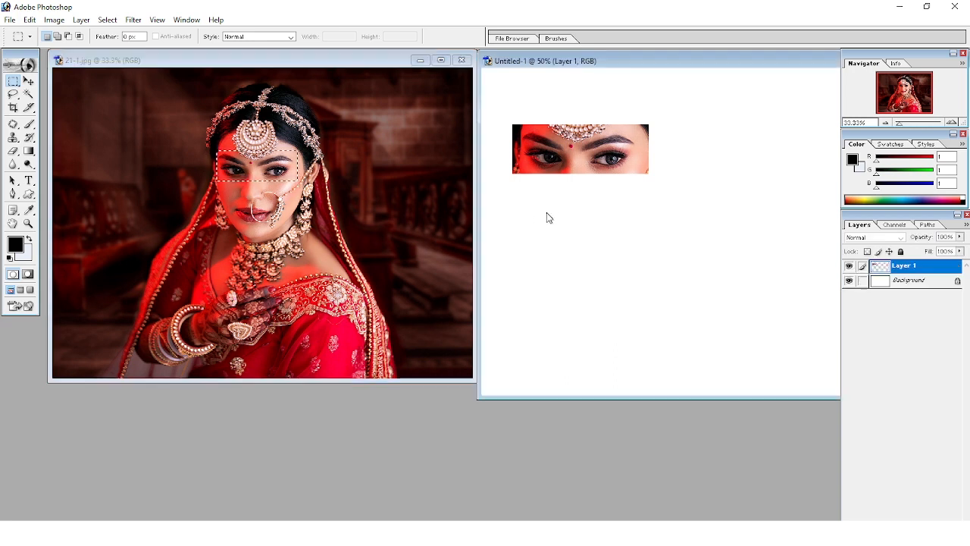
key(v)
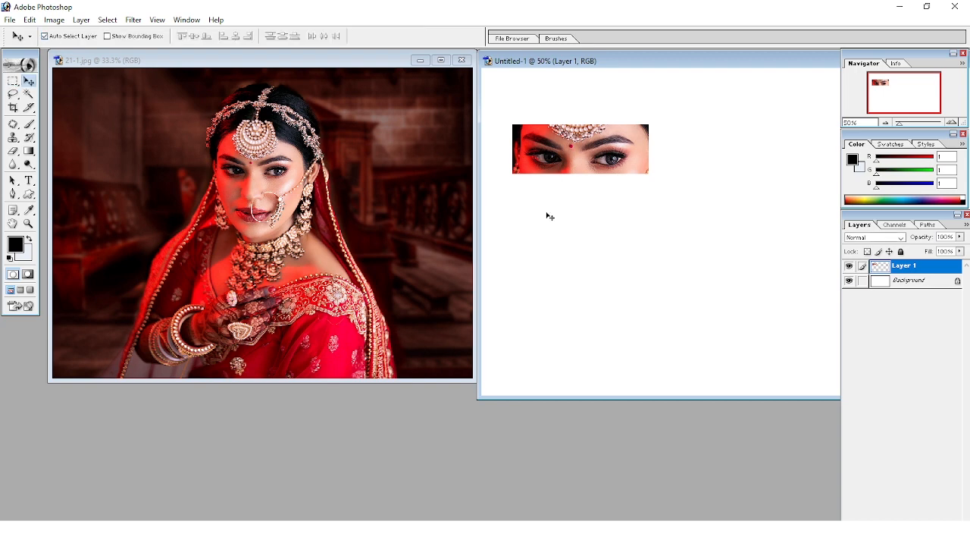
click(563, 216)
key(ctrl+v)
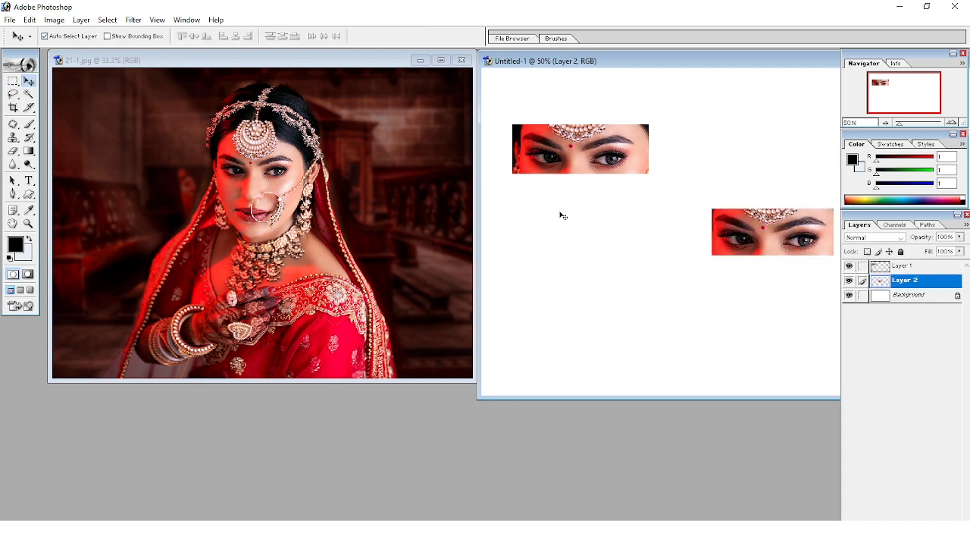
drag(746, 232, 554, 203)
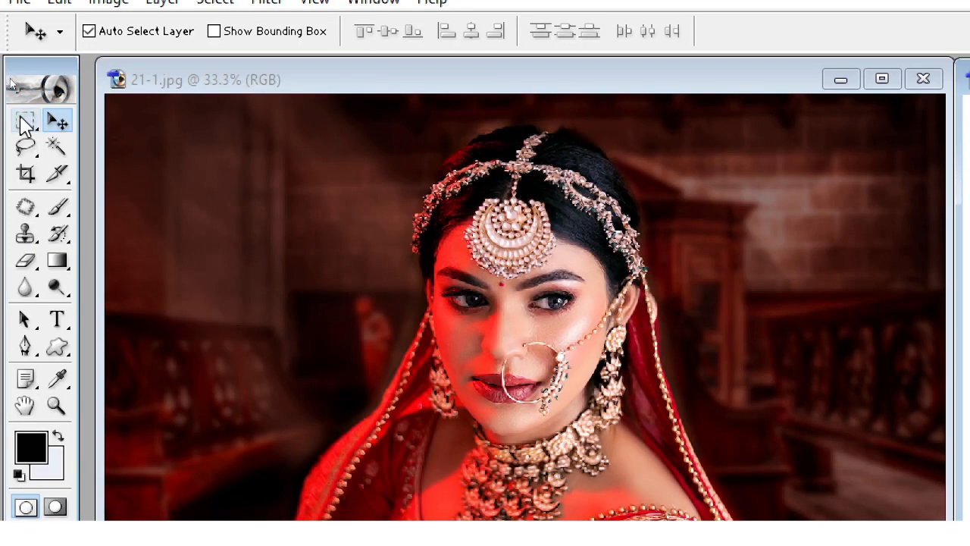
Step: Try the marquee's New selection mode with a rectangle around both eyes in the photo, and clear the selection
click(25, 123)
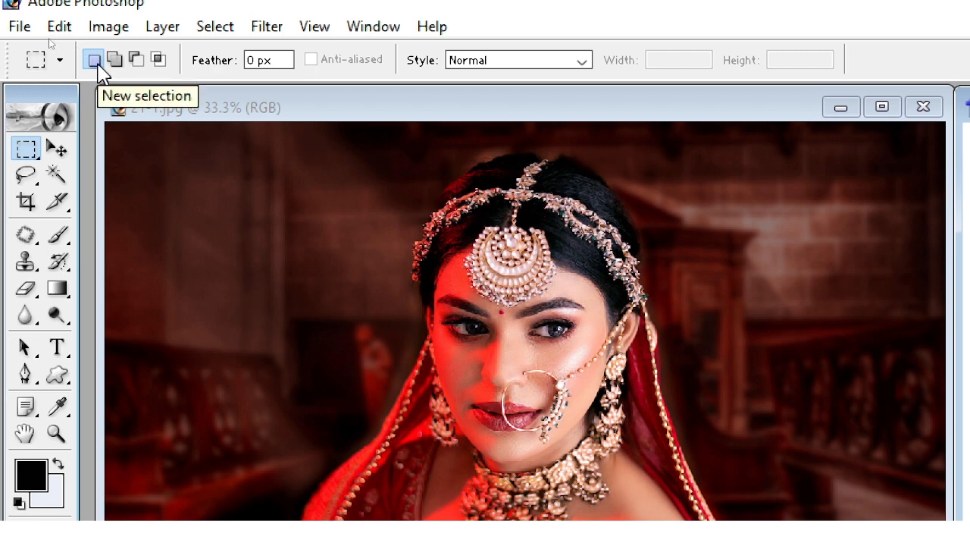
click(290, 212)
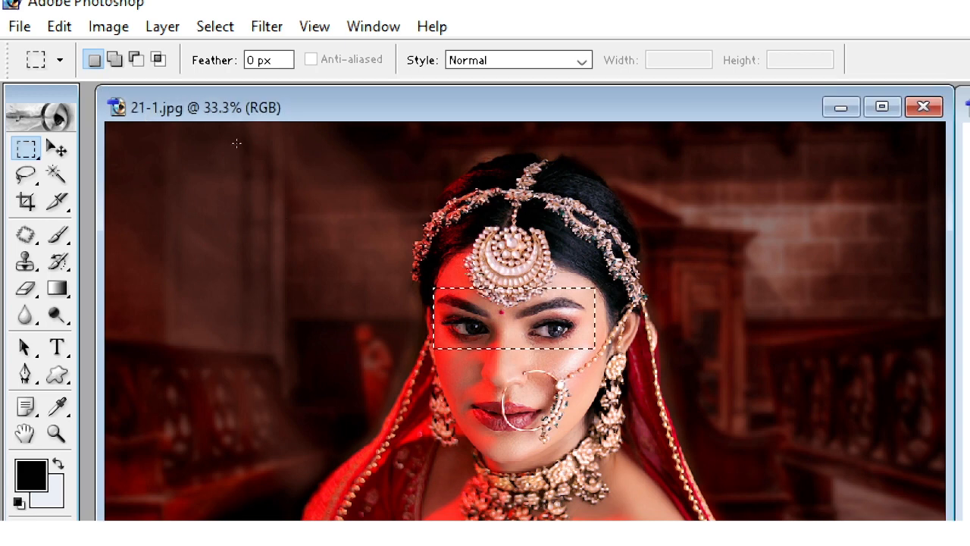
click(382, 265)
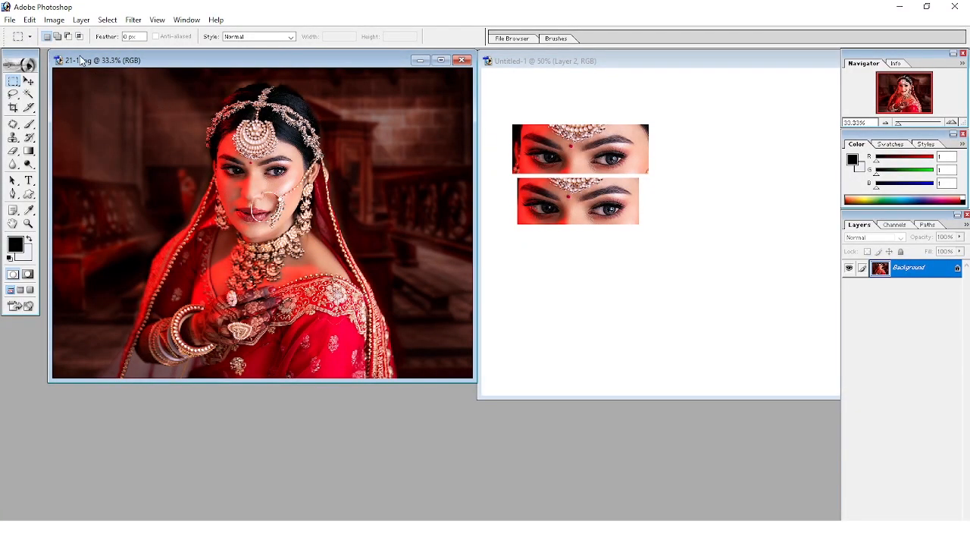
Step: Select each eye with its own rectangle in Add to selection mode and place a copy of both under the eye strips
click(58, 37)
drag(215, 147, 250, 184)
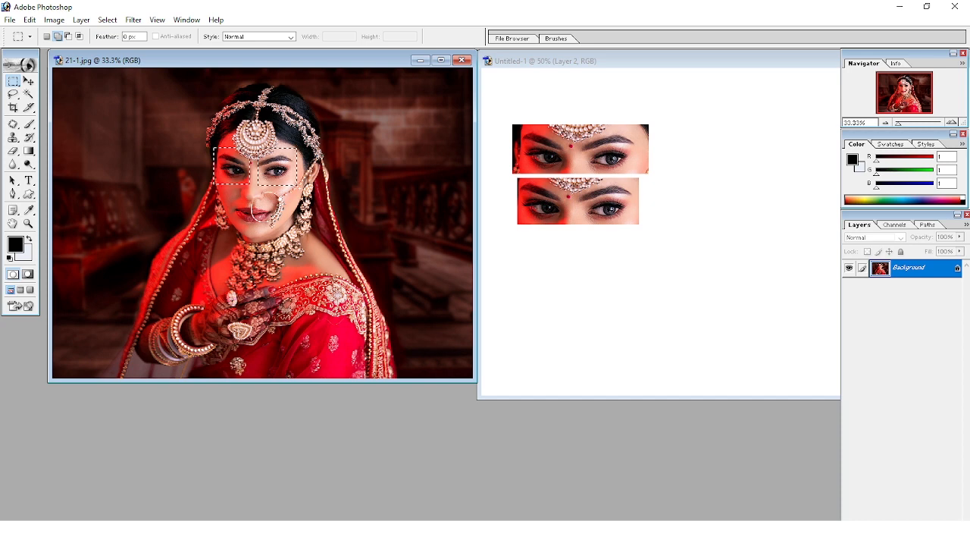
key(v)
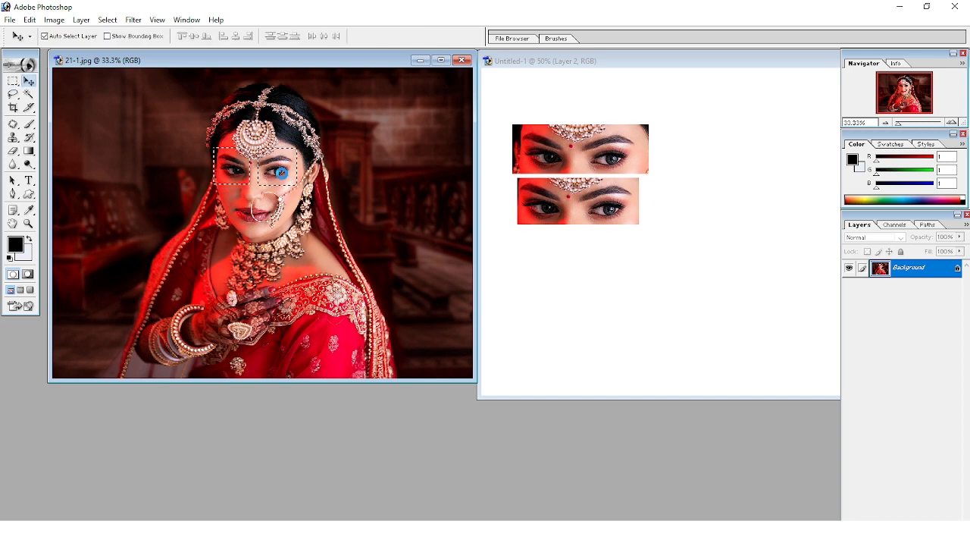
drag(280, 173, 616, 263)
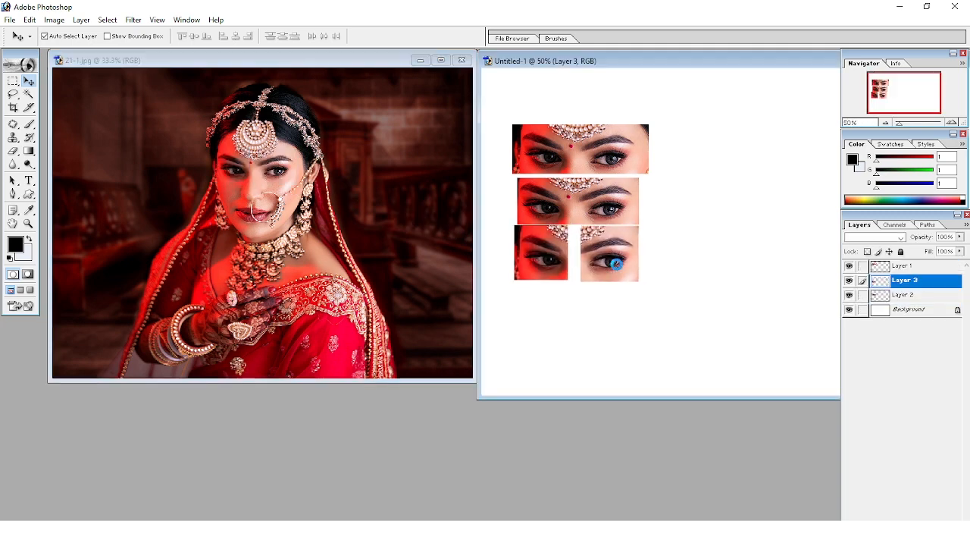
Step: Clear the photo's selection, return to New selection mode and marquee one eye, replacing it with a rectangle over the other eye
click(354, 193)
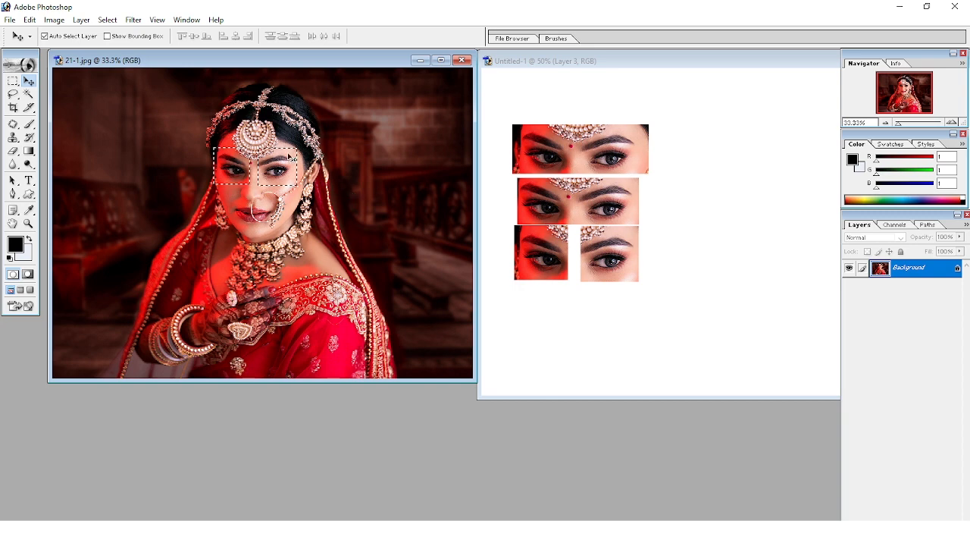
key(ctrl+d)
key(m)
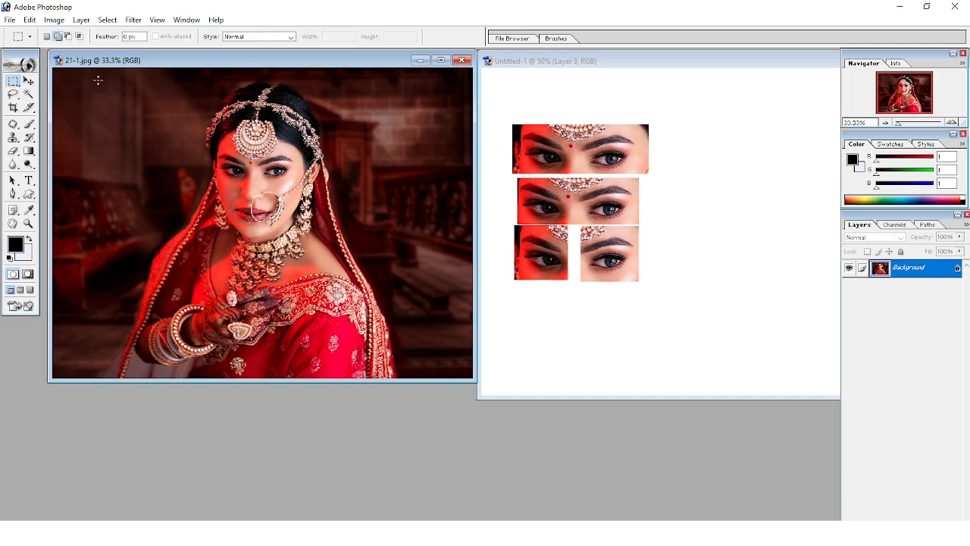
click(47, 36)
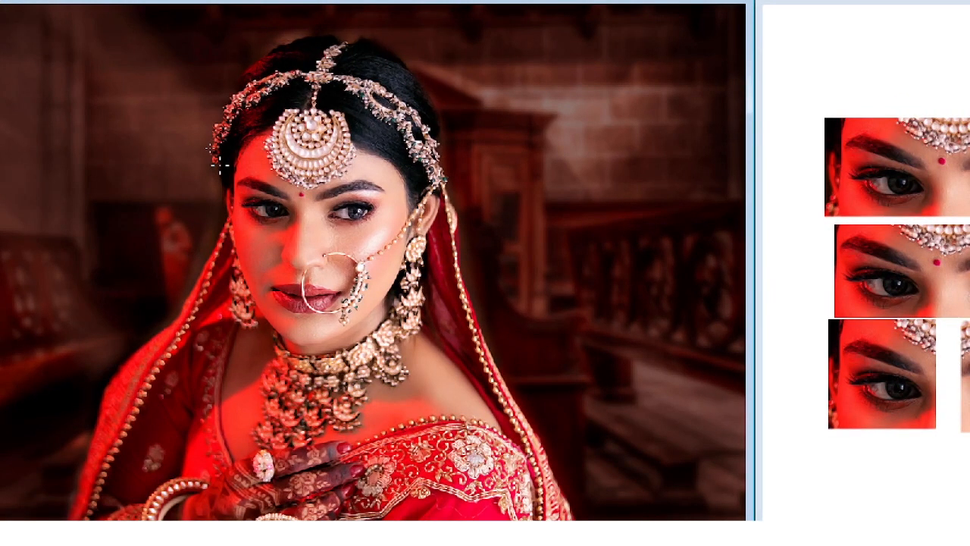
drag(209, 148, 241, 186)
drag(281, 240, 301, 252)
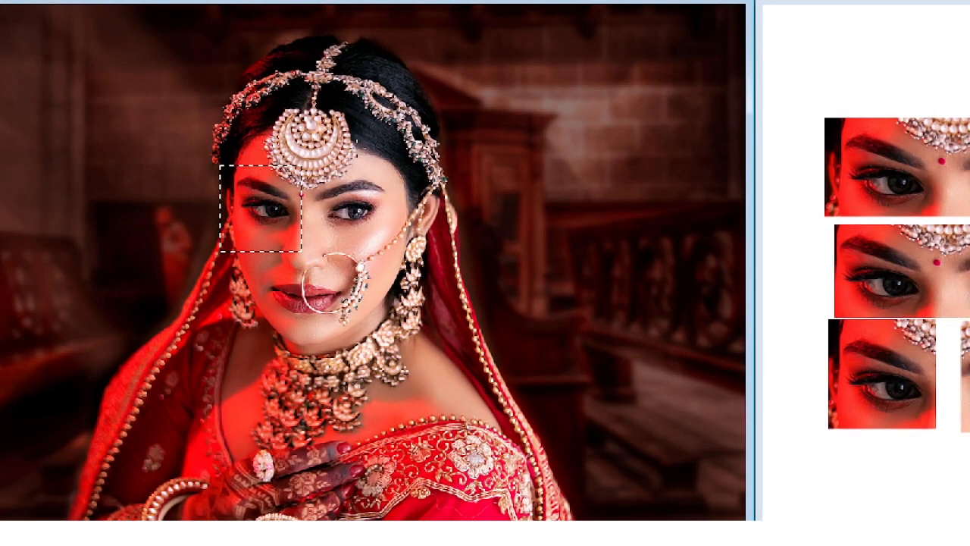
drag(353, 157, 463, 297)
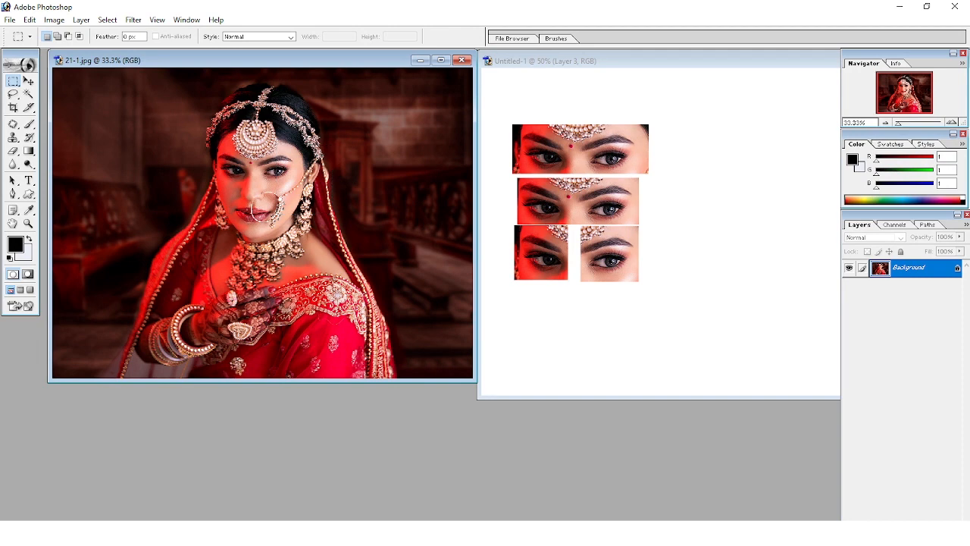
Step: Try Add to selection mode with one rectangle over each eye in the photo, and clear the combined selection
click(58, 36)
drag(211, 158, 245, 201)
drag(274, 159, 318, 209)
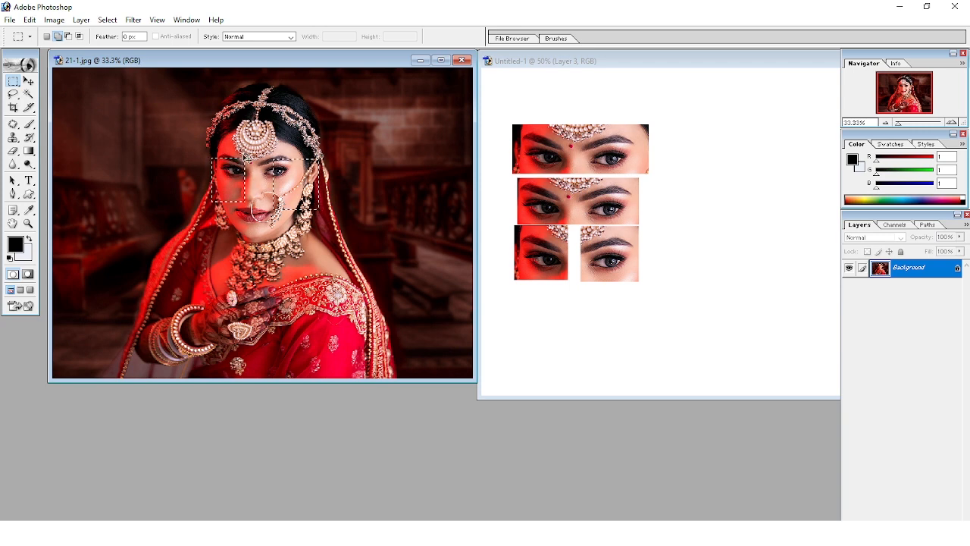
key(ctrl+d)
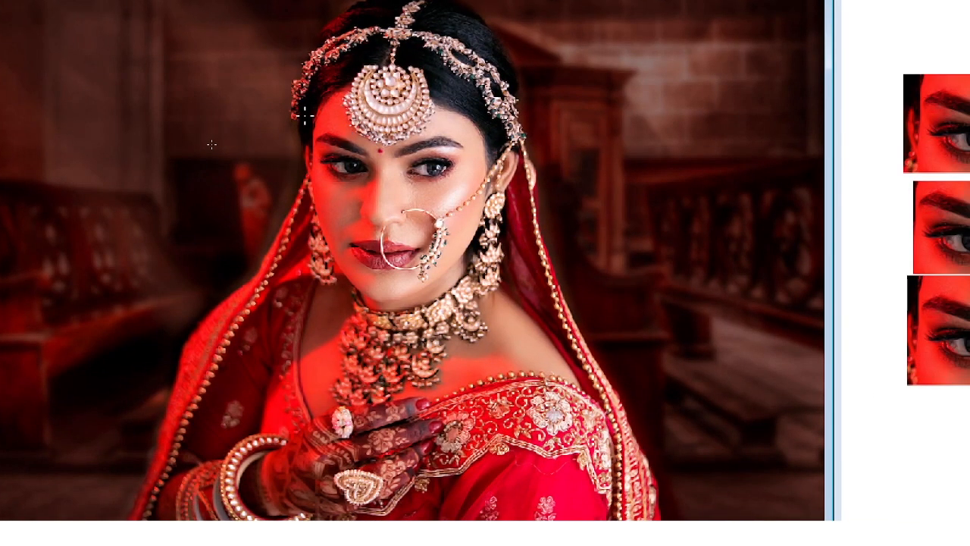
Step: Marquee the bride's face, subtract a rectangle around the mouth and place a copy of the remaining area beside the eye strips
drag(303, 113, 491, 276)
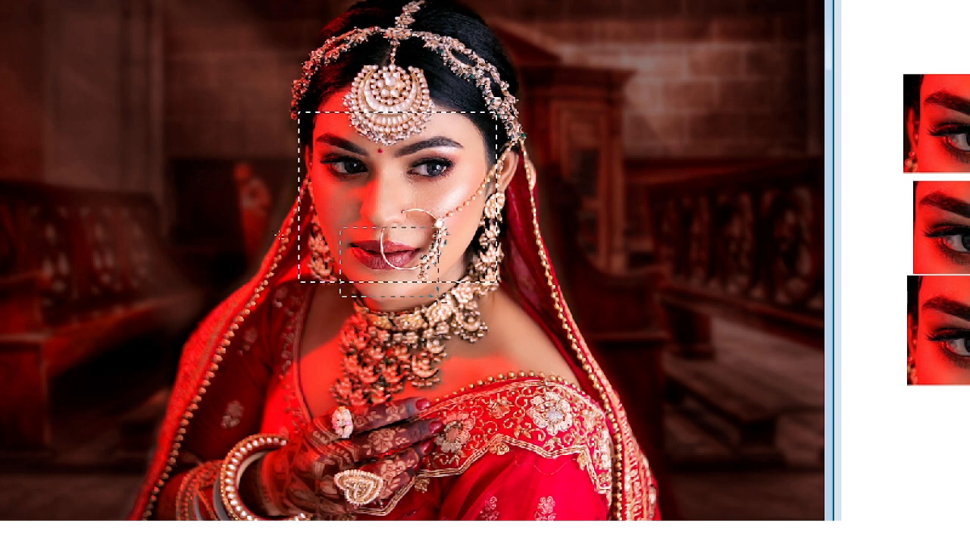
drag(451, 296, 341, 227)
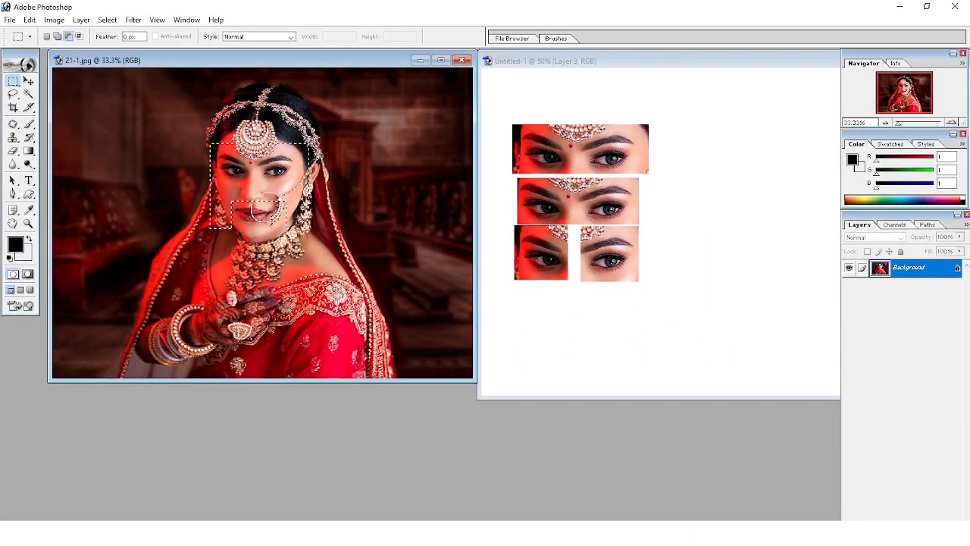
key(v)
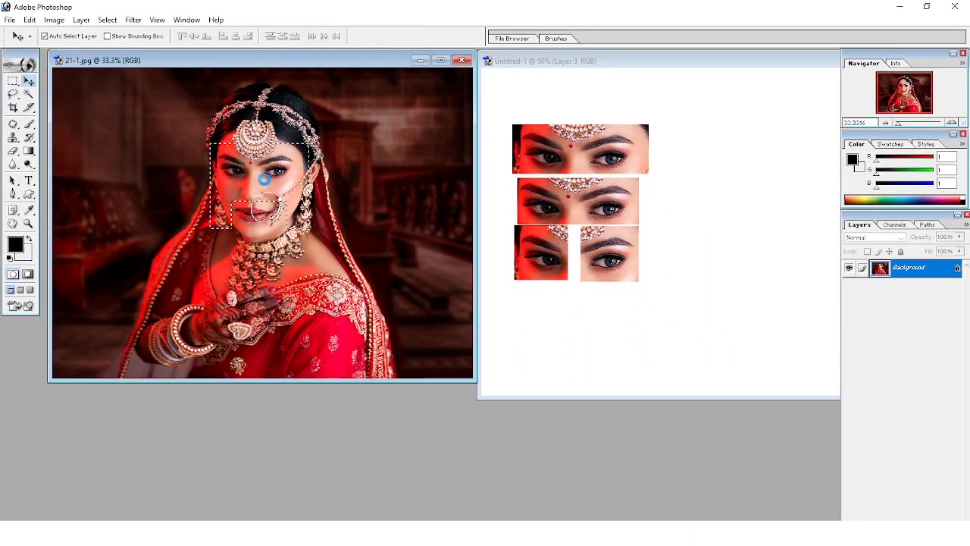
drag(287, 237, 721, 159)
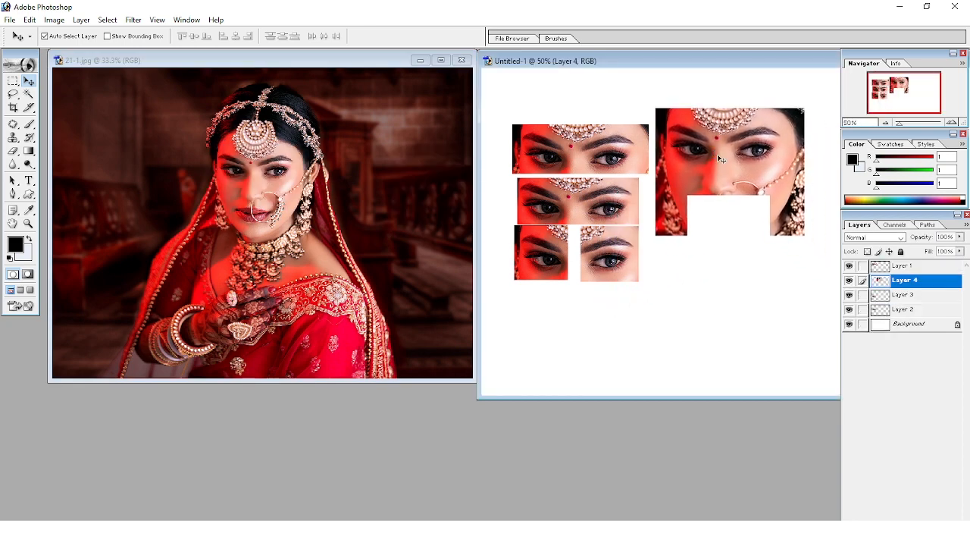
Step: Marquee the bride's head in the photo and intersect it with an overlapping rectangle from the brow to the shoulder
click(277, 166)
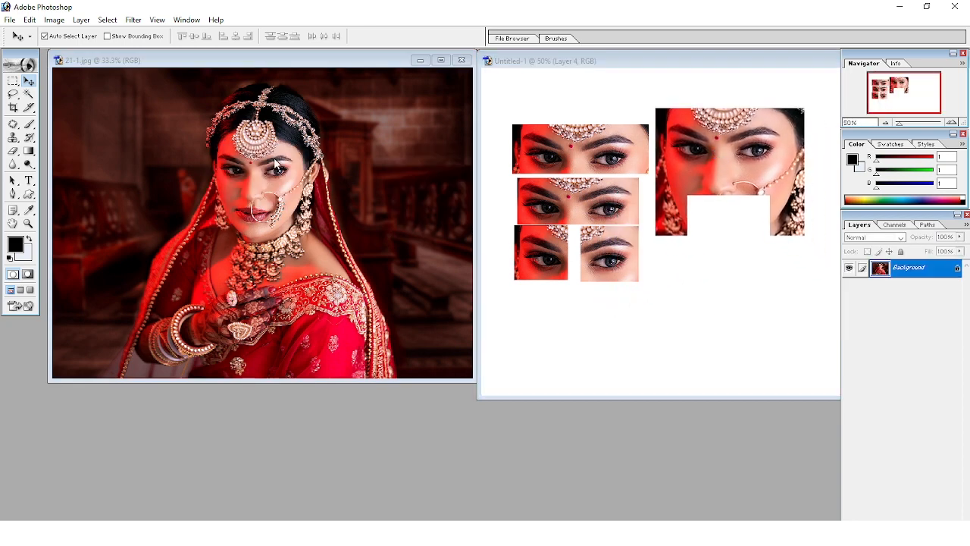
key(m)
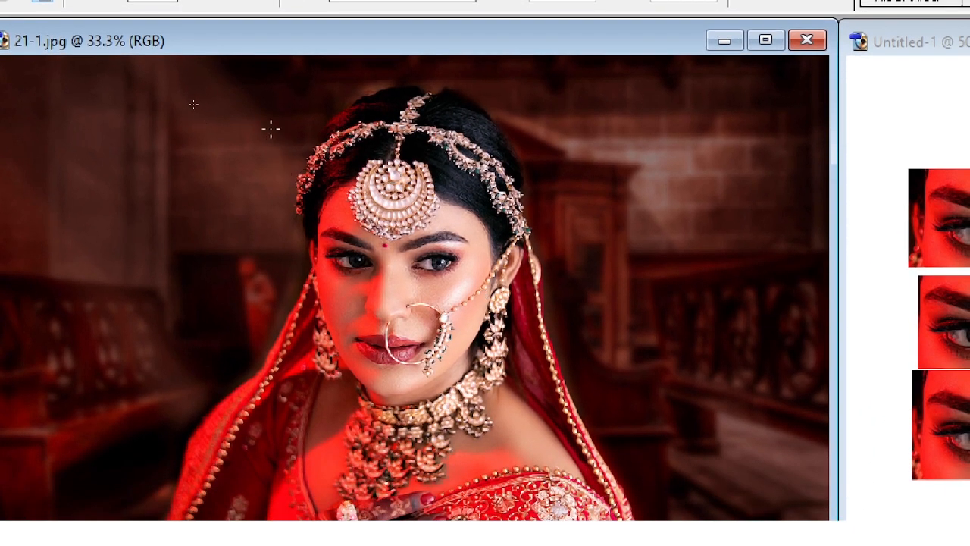
drag(533, 361, 602, 412)
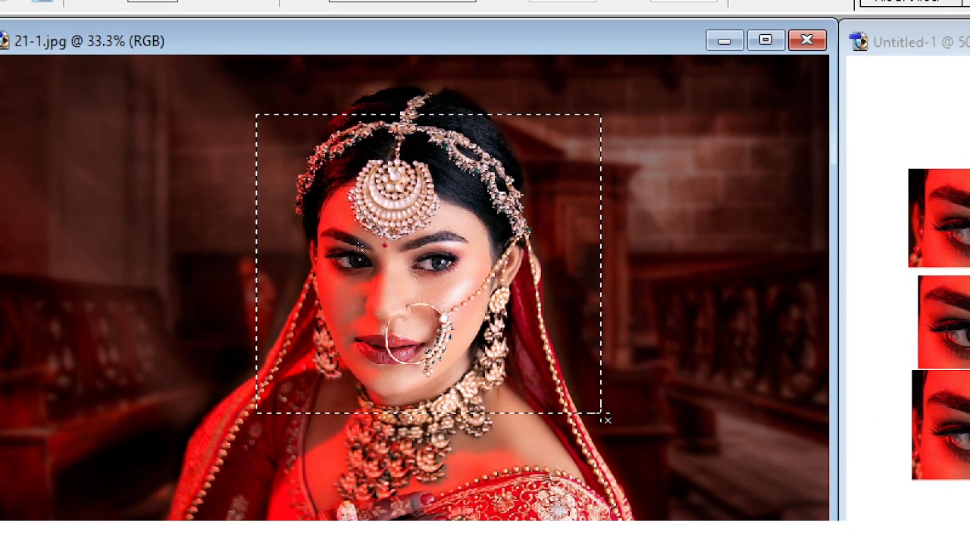
drag(390, 218, 760, 525)
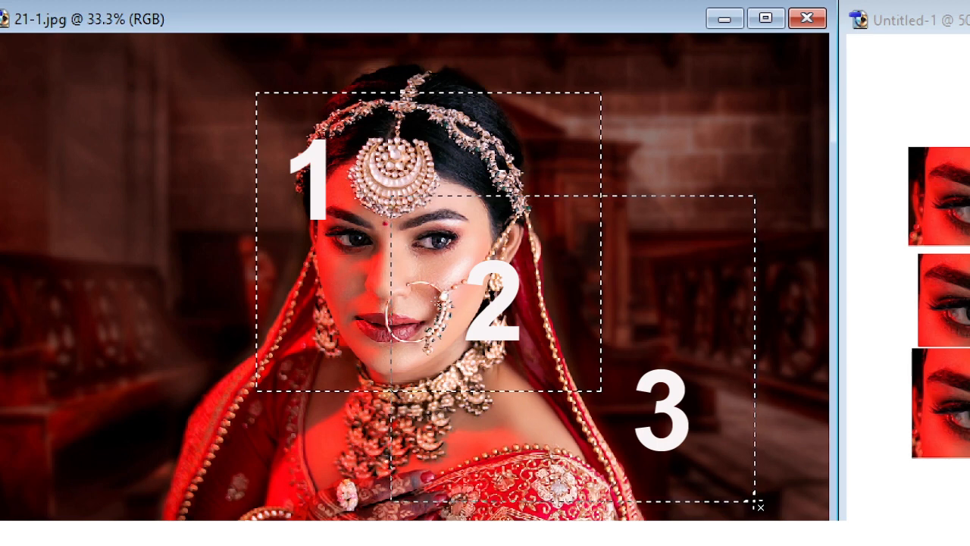
drag(755, 502, 756, 502)
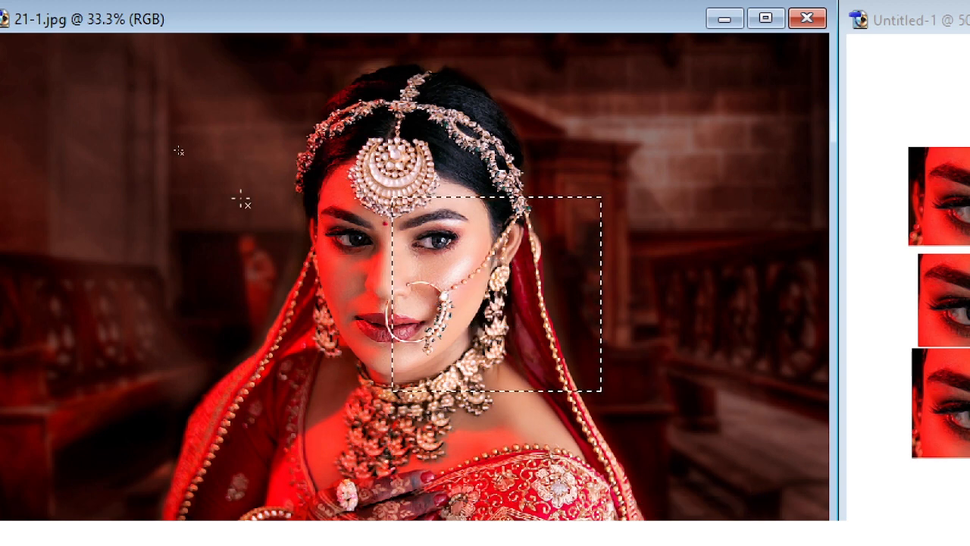
Step: Clear the selection, try intersecting a new marquee around the bride's head with a larger overlapping rectangle, and deselect the result
key(ctrl+d)
drag(348, 170, 532, 350)
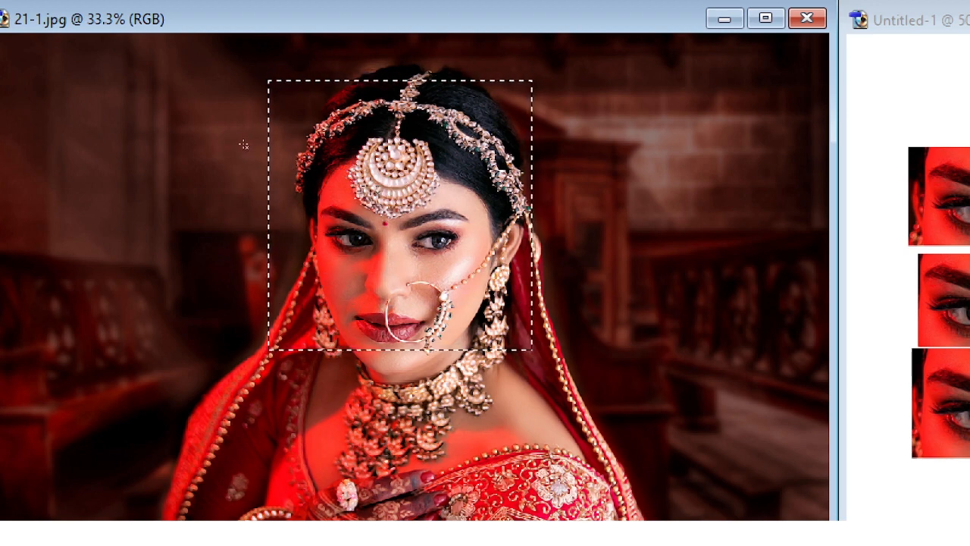
drag(304, 118, 678, 458)
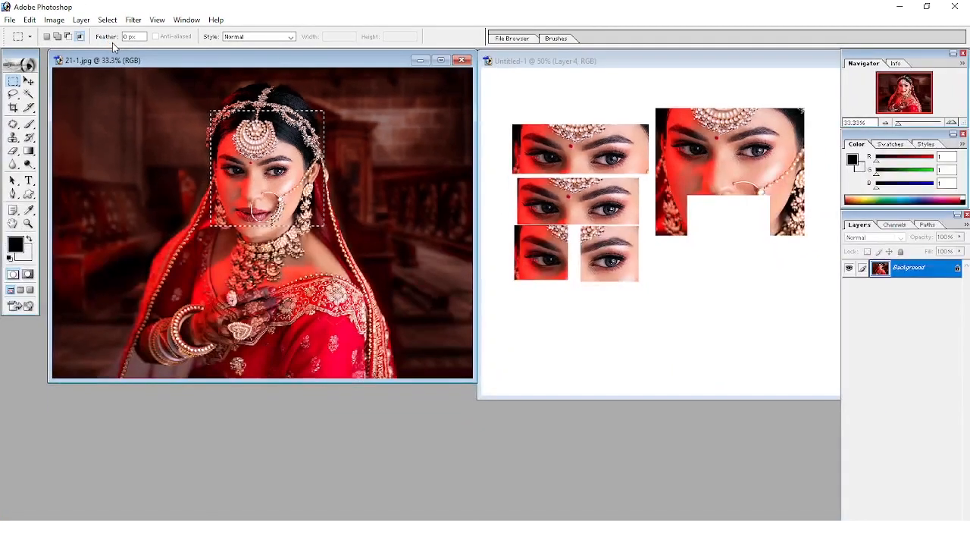
key(ctrl+d)
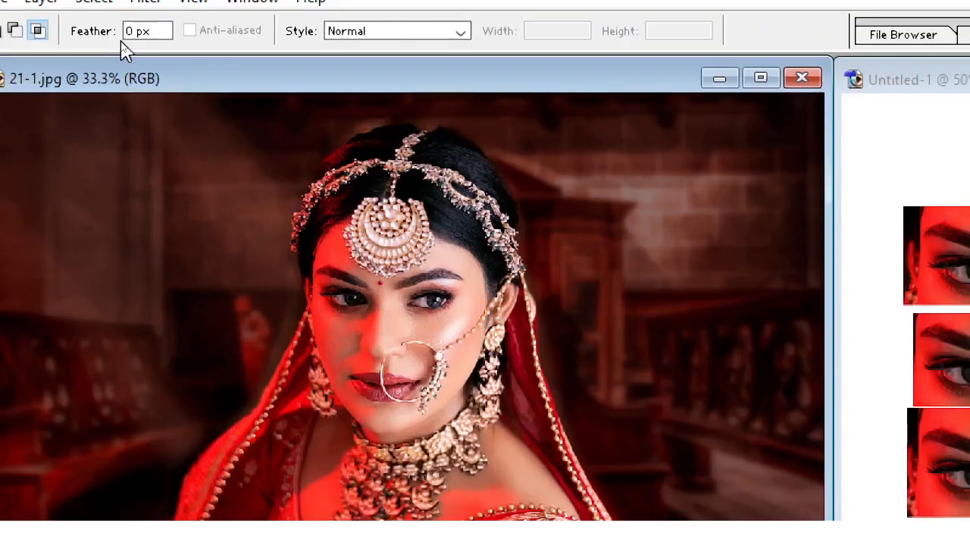
Step: Set the feather to 20 px, marquee the bride's face from forehead to nose and place a copy below the eye strips
double_click(133, 32)
text(20)
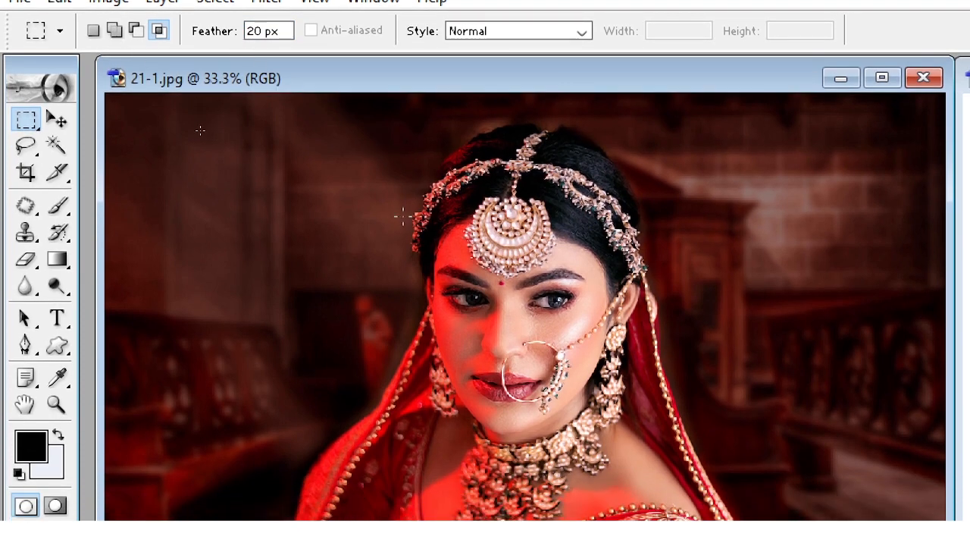
drag(569, 332, 682, 353)
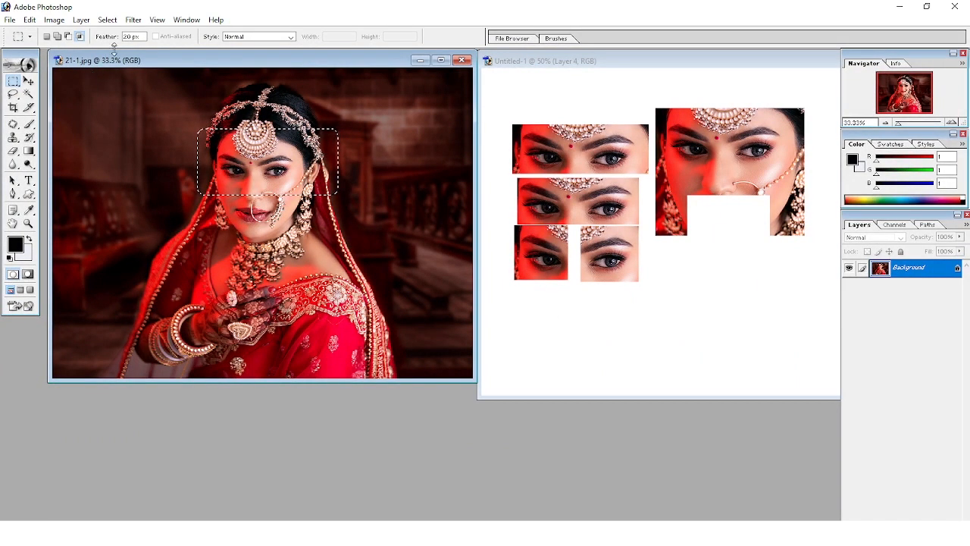
key(v)
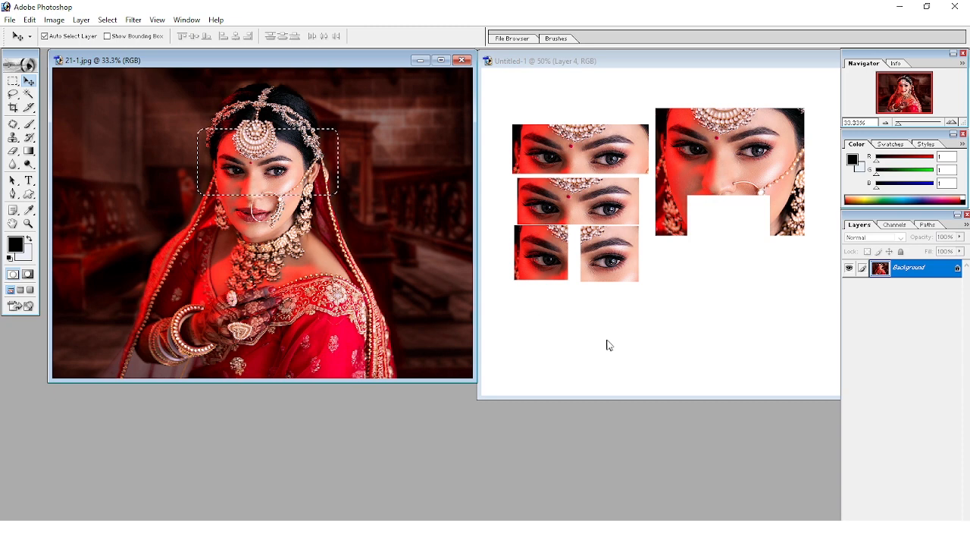
drag(287, 155, 655, 306)
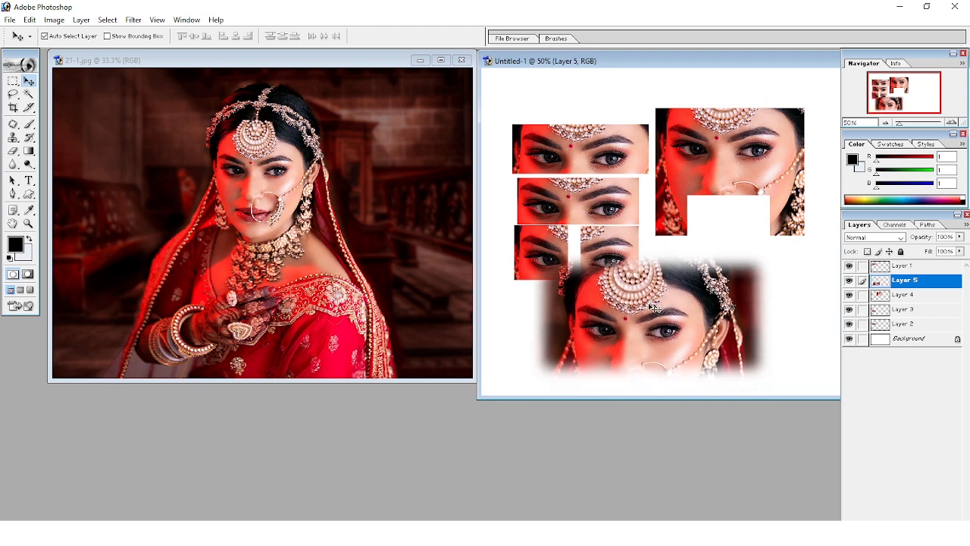
Step: Set the marquee feather to 50 px, select the bride's eyes in the photo and place a copy beside the cut-out face in Untitled-1
click(351, 231)
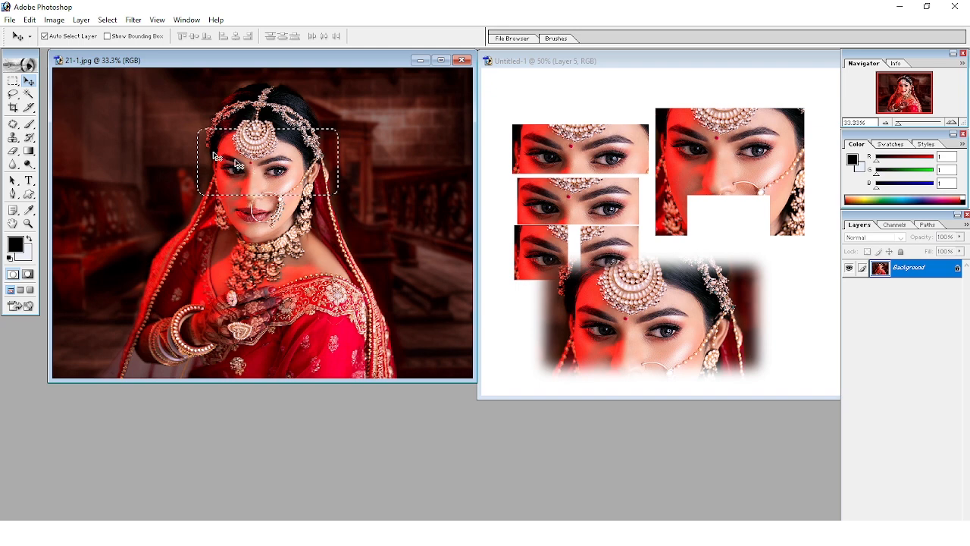
click(13, 81)
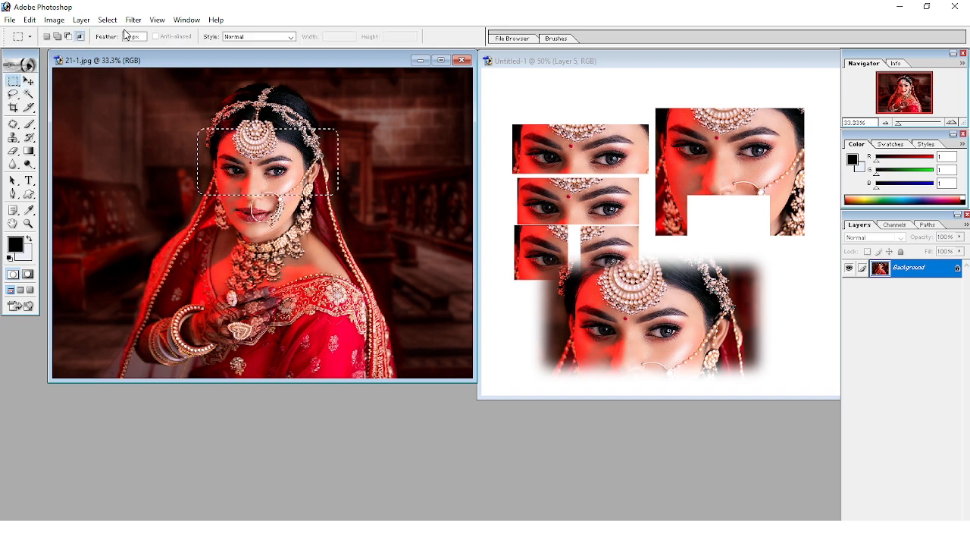
double_click(118, 36)
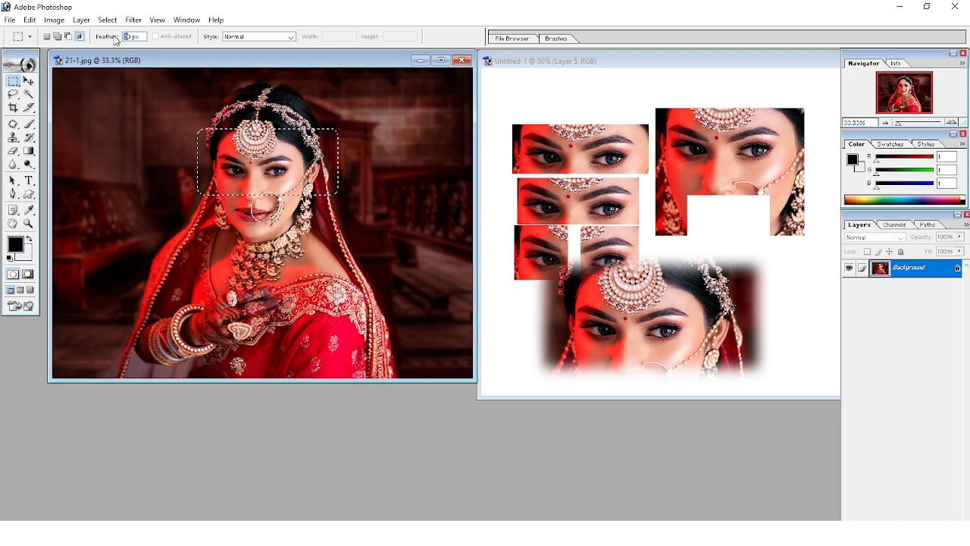
text(50)
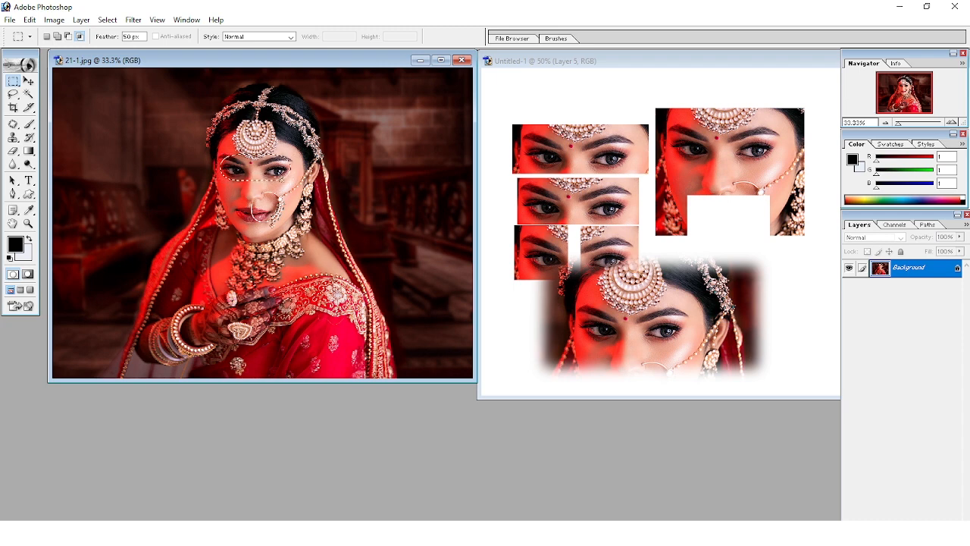
key(v)
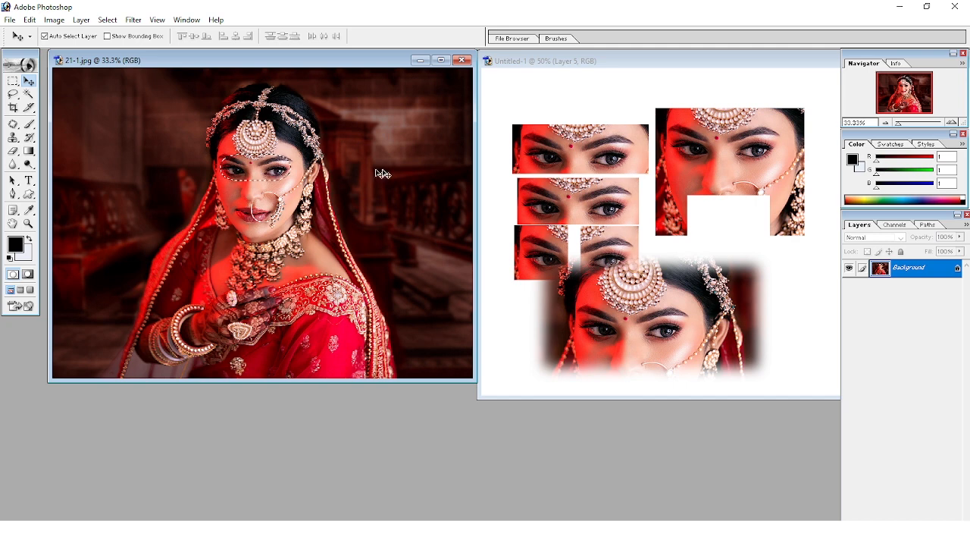
drag(275, 173, 566, 108)
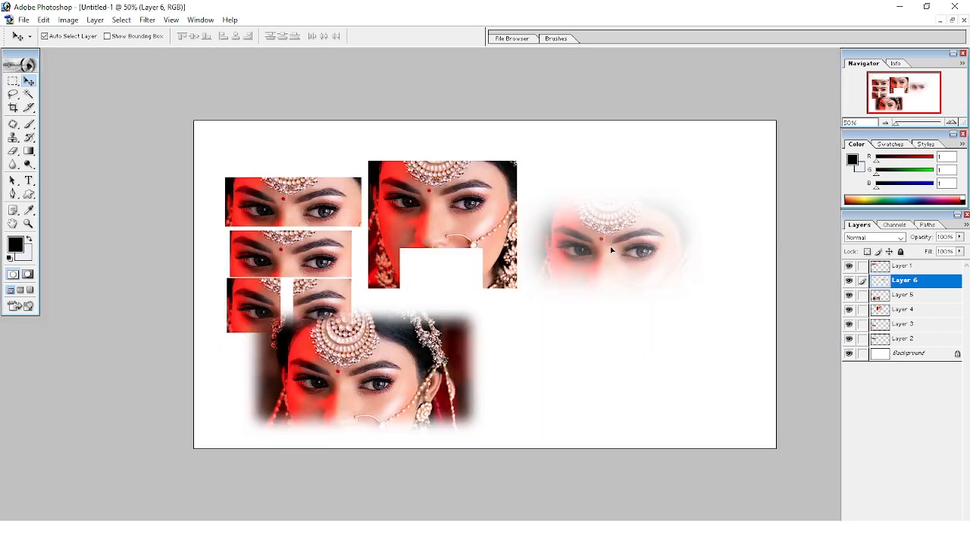
Step: Scale the heavily feathered eyes copy up proportionally to about 125% with Free Transform
key(ctrl+t)
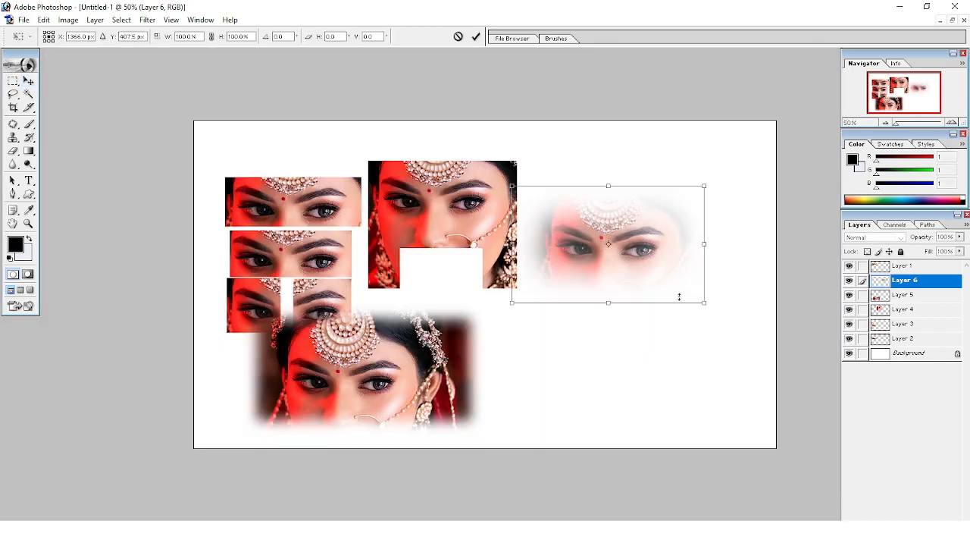
drag(704, 302, 751, 334)
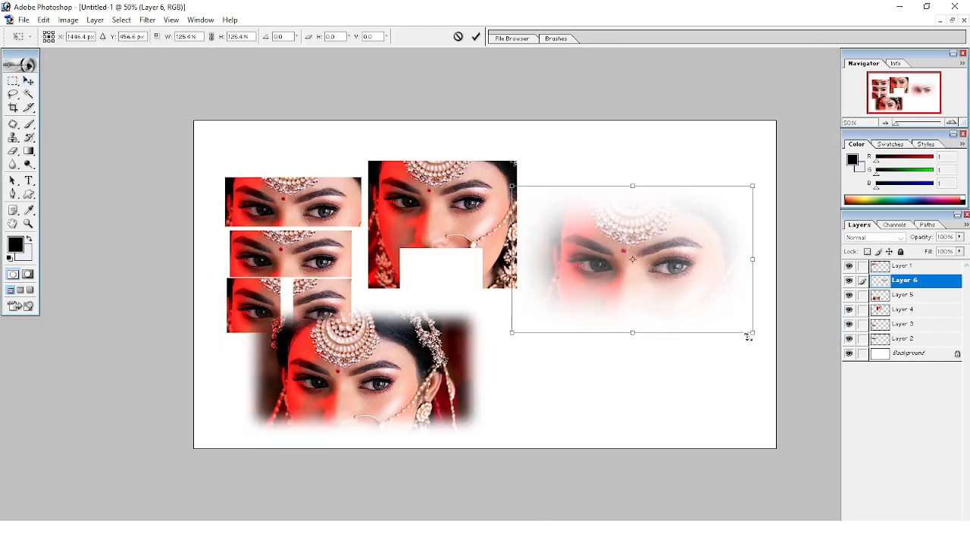
double_click(692, 279)
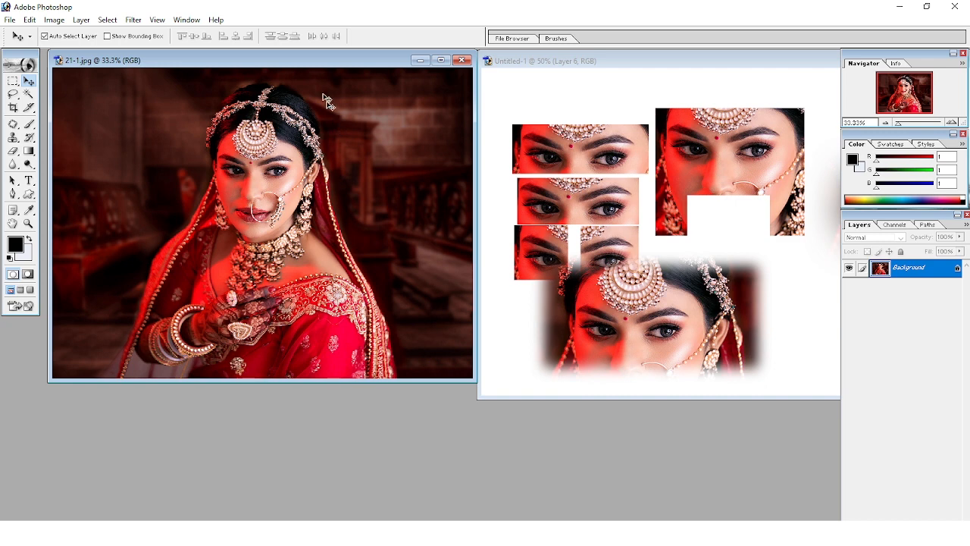
Step: Draw a large marquee around the bride in the photo with the 50 px feather and nudge the selection outline to the left
mouse_move(317, 66)
mouse_down()
mouse_move(328, 121)
mouse_move(363, 122)
mouse_move(317, 72)
mouse_up()
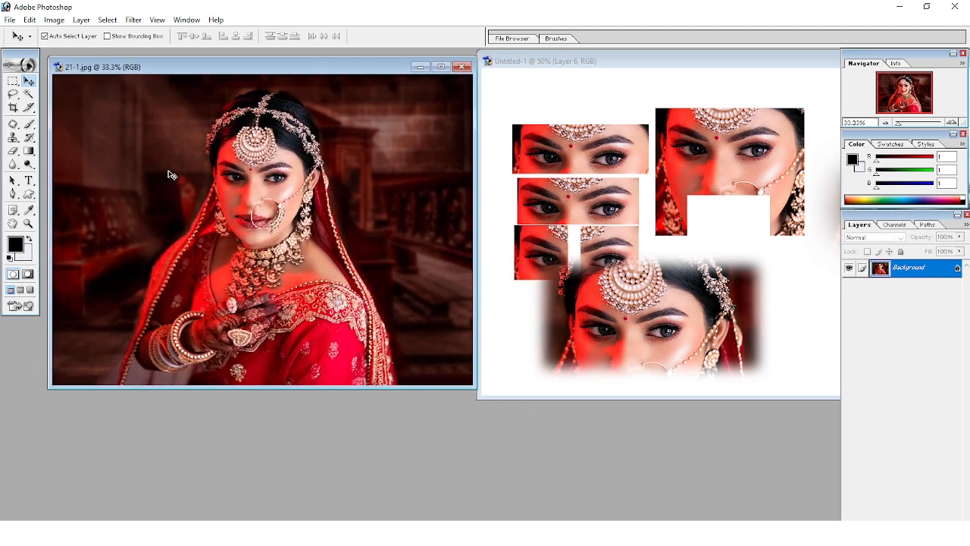
click(14, 84)
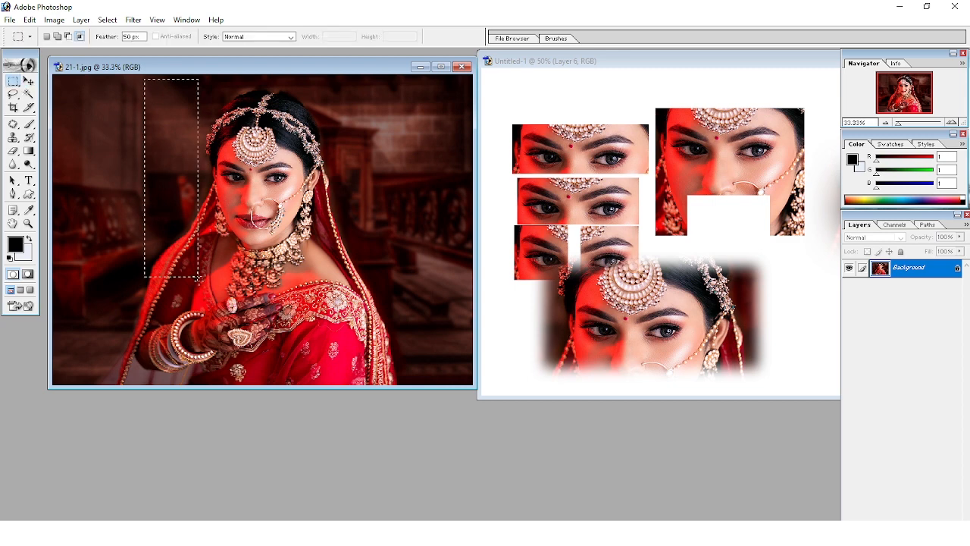
drag(199, 278, 430, 398)
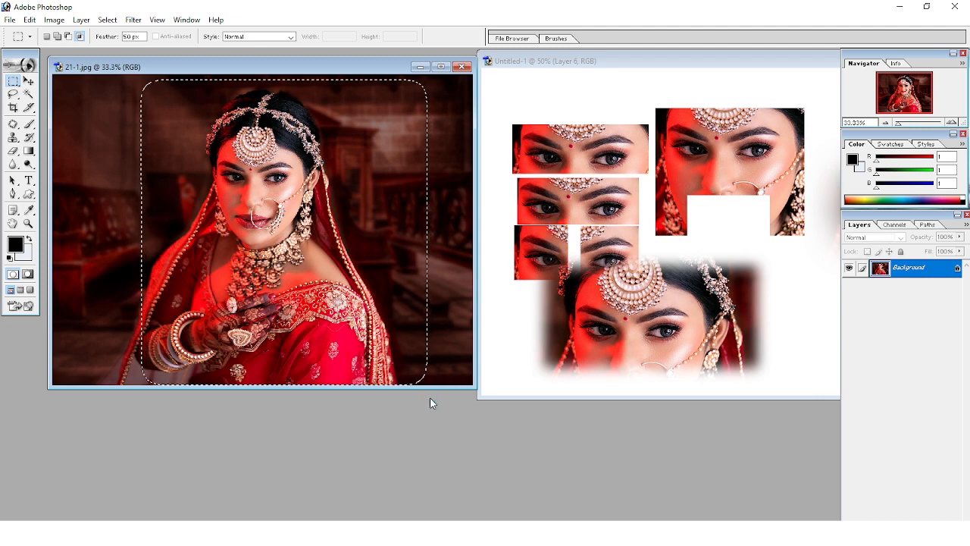
key(Left)
key(Left)
key(Left)
key(Left)
key(Left)
key(Left)
key(Left)
key(Left)
key(Left)
key(Left)
key(Left)
key(Left)
key(Left)
key(Left)
key(Left)
key(Left)
key(Left)
key(Left)
key(Left)
key(Left)
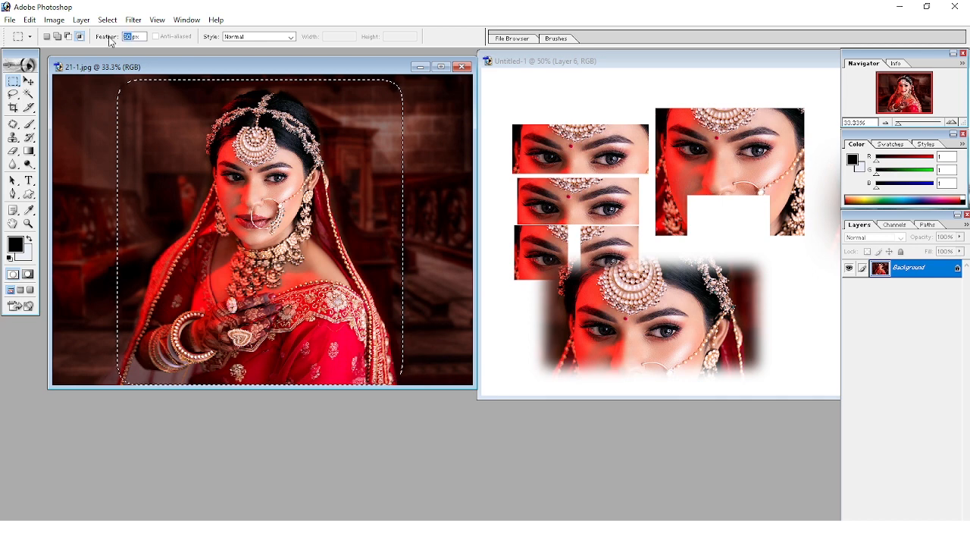
Step: Set the feather to 0 px, drop the feathered selection and marquee the bride over the photo's full height
text(0)
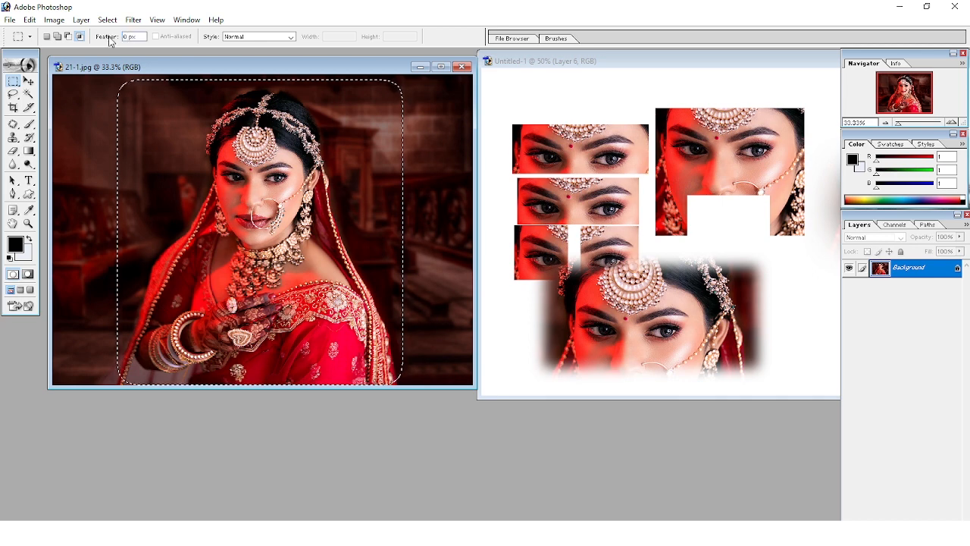
click(106, 95)
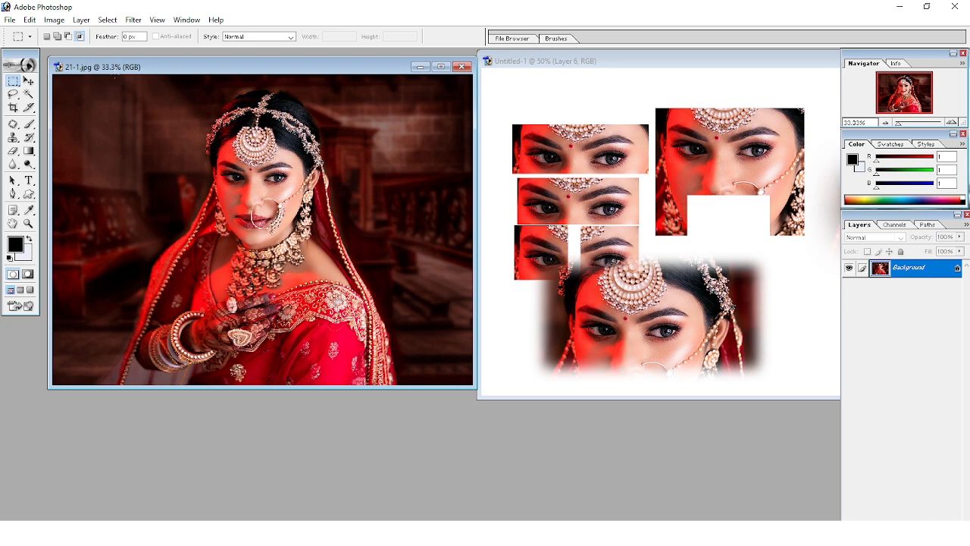
drag(292, 345, 407, 420)
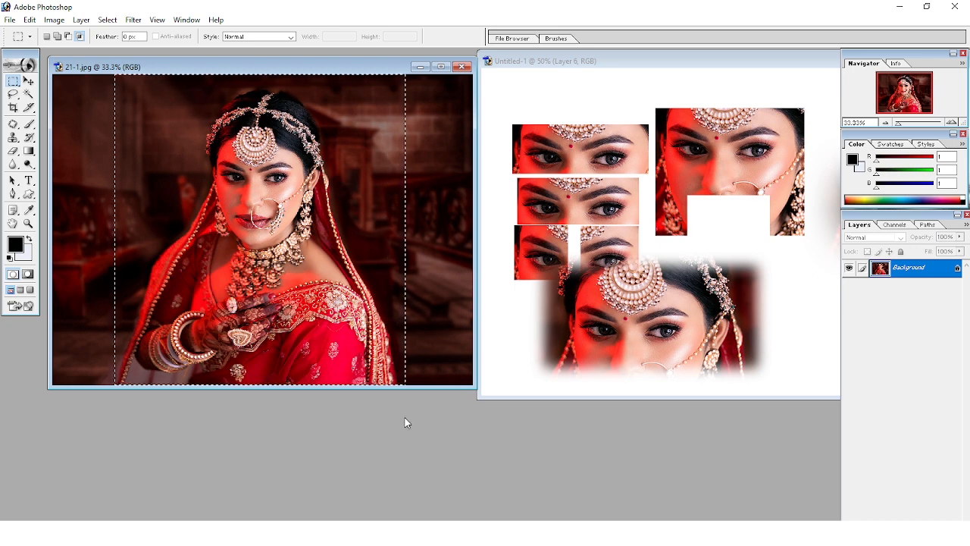
Step: Create a new RGB document with white contents, paste the selected bride area into it and maximize the document window
key(ctrl+n)
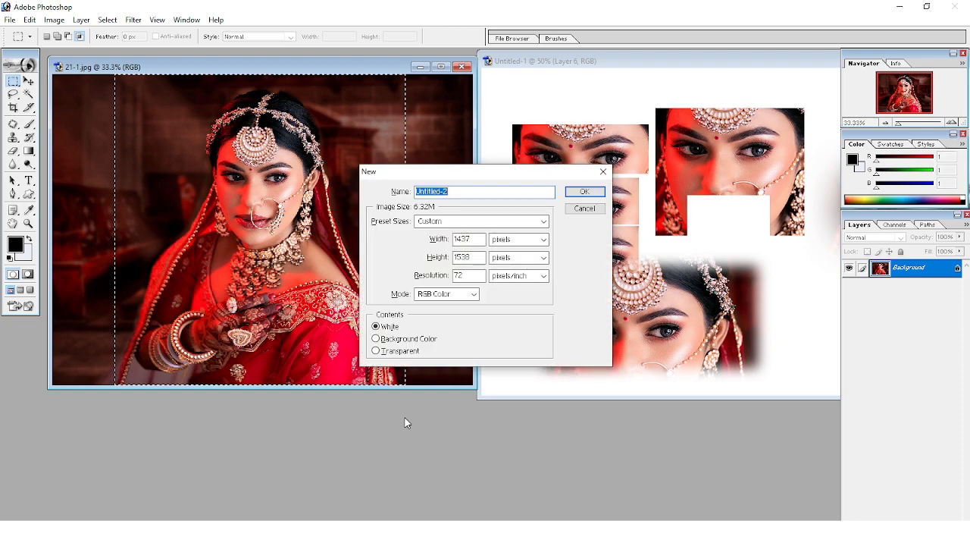
key(Return)
drag(342, 76, 429, 95)
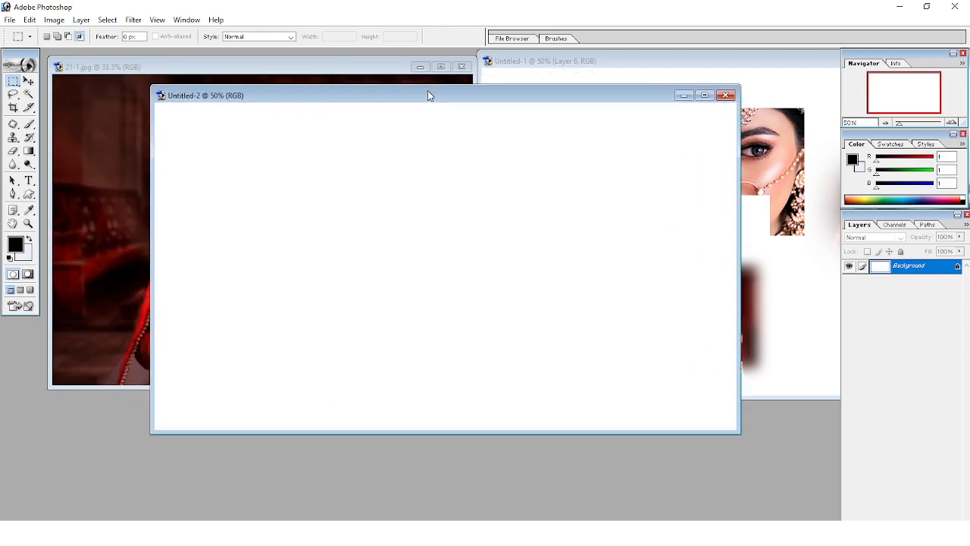
key(ctrl+v)
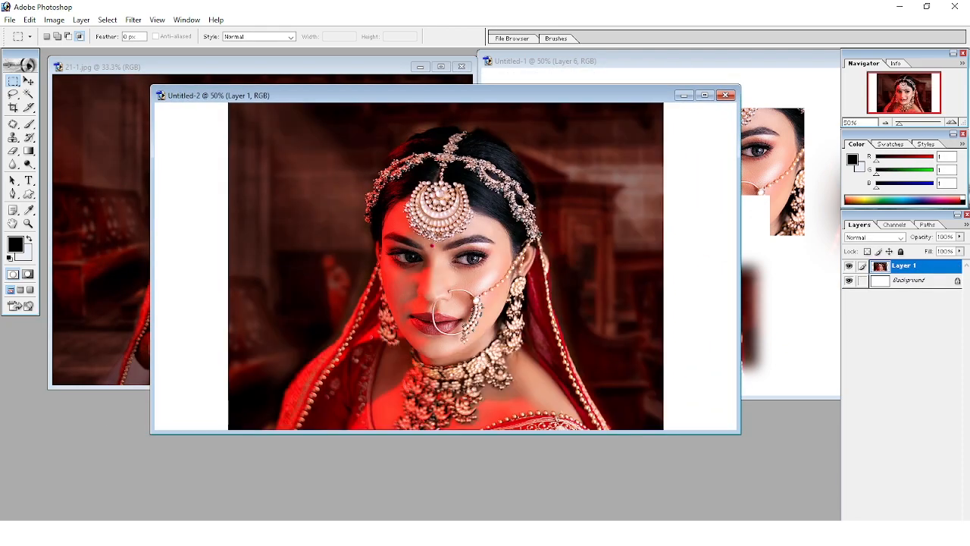
click(705, 95)
Step: Try reducing the pasted bride layer from its upper corner with Free Transform, and undo the scaling
key(ctrl+t)
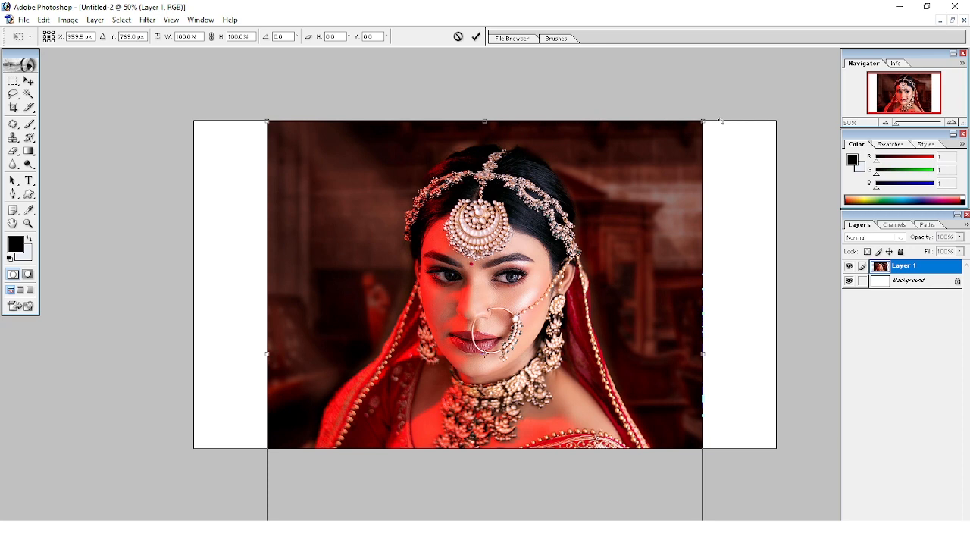
key(ctrl+plus)
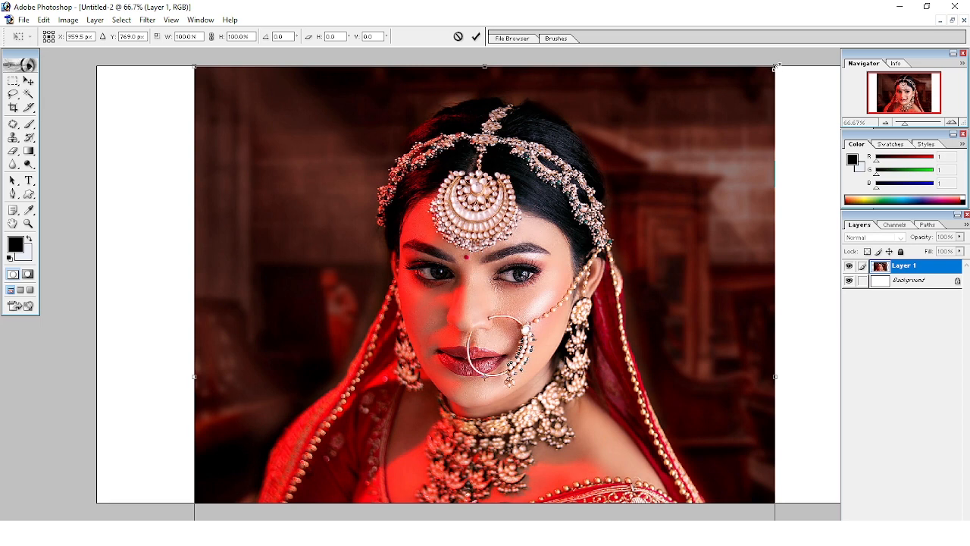
key(ctrl+minus)
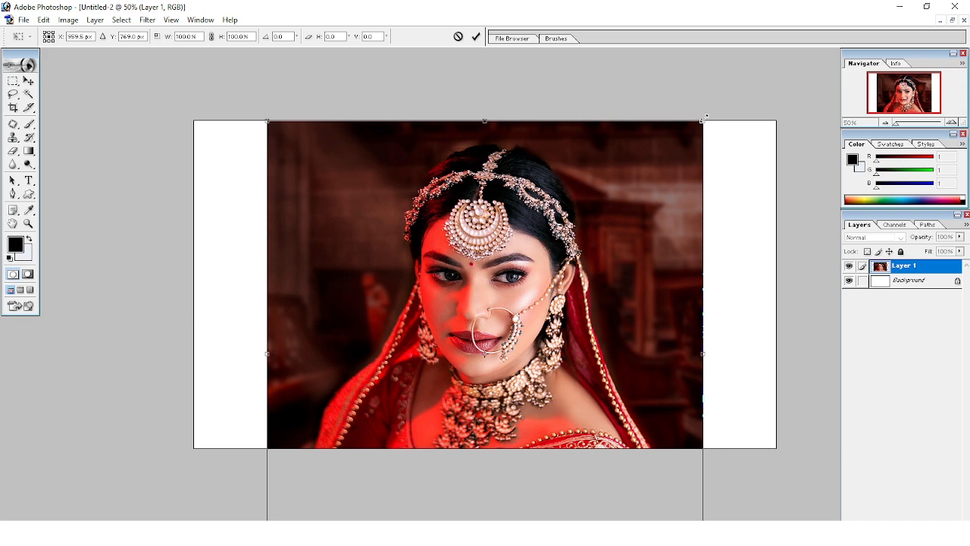
drag(705, 119, 676, 209)
key(Return)
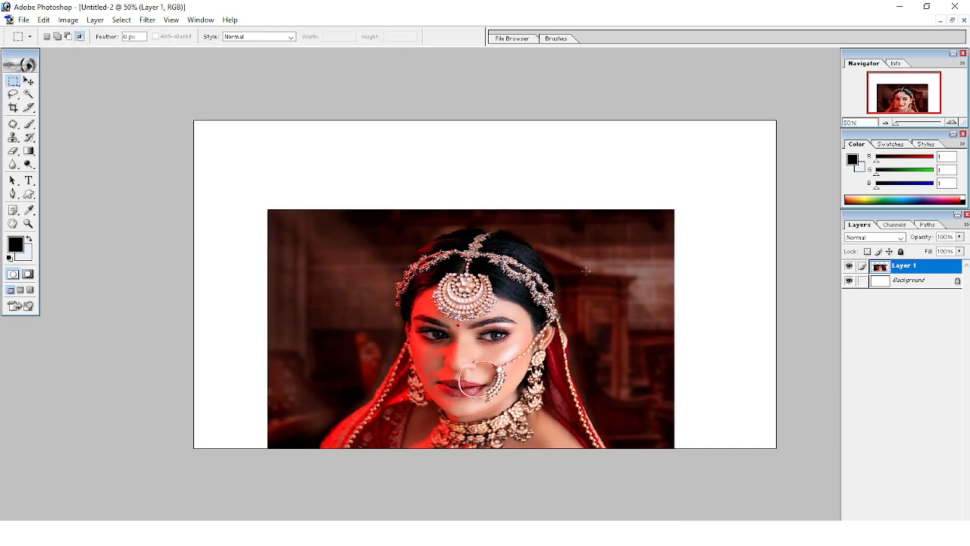
key(ctrl+z)
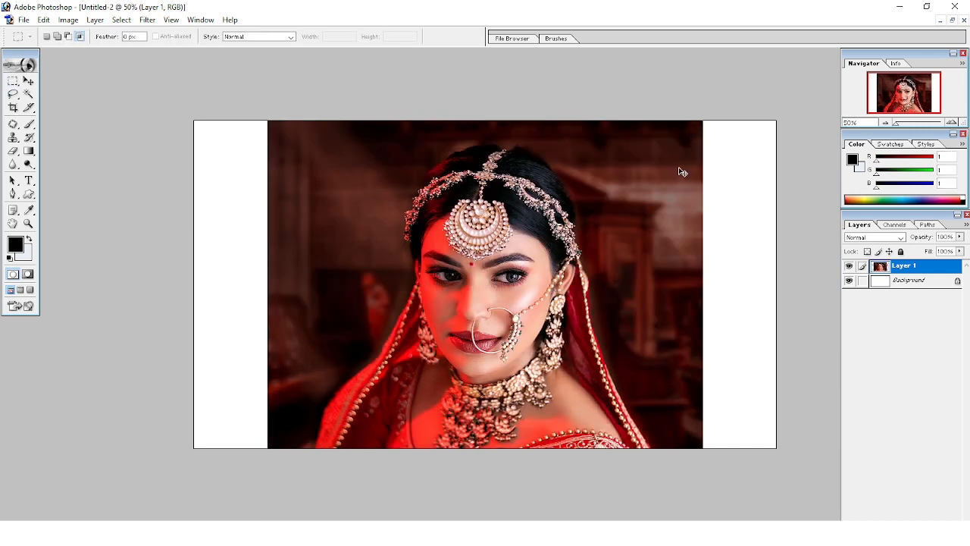
Step: Scale the bride layer proportionally to about 49.4% with Free Transform and place it in the left half of the canvas
key(ctrl+t)
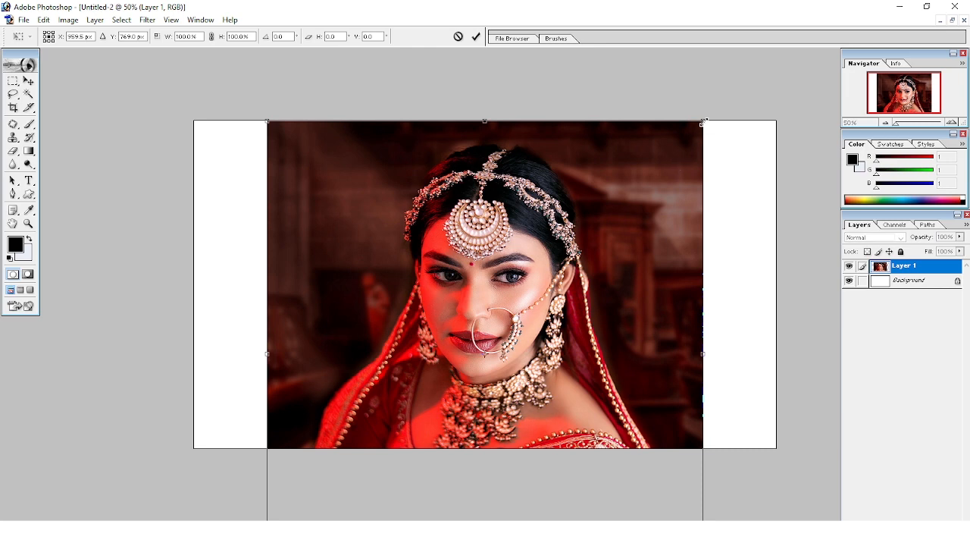
drag(703, 122, 564, 257)
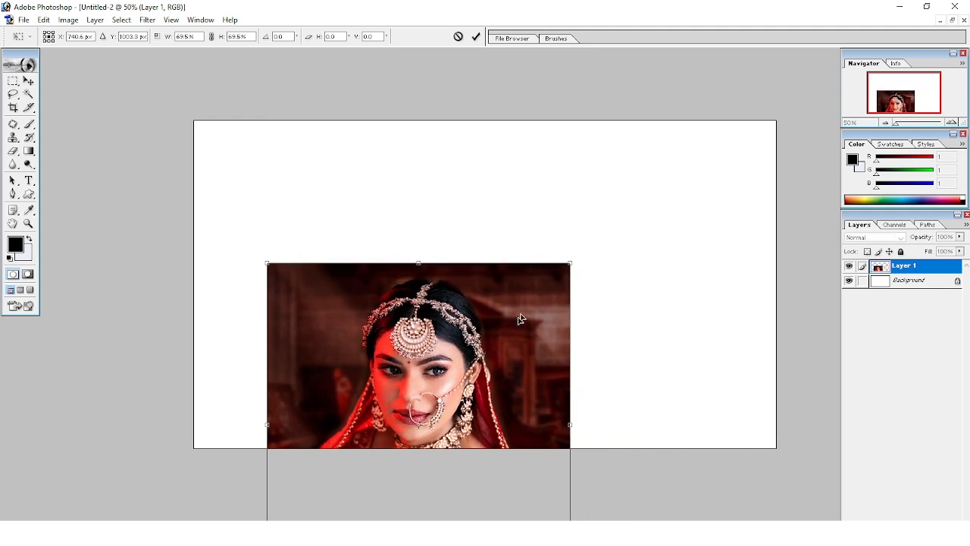
drag(509, 344, 508, 245)
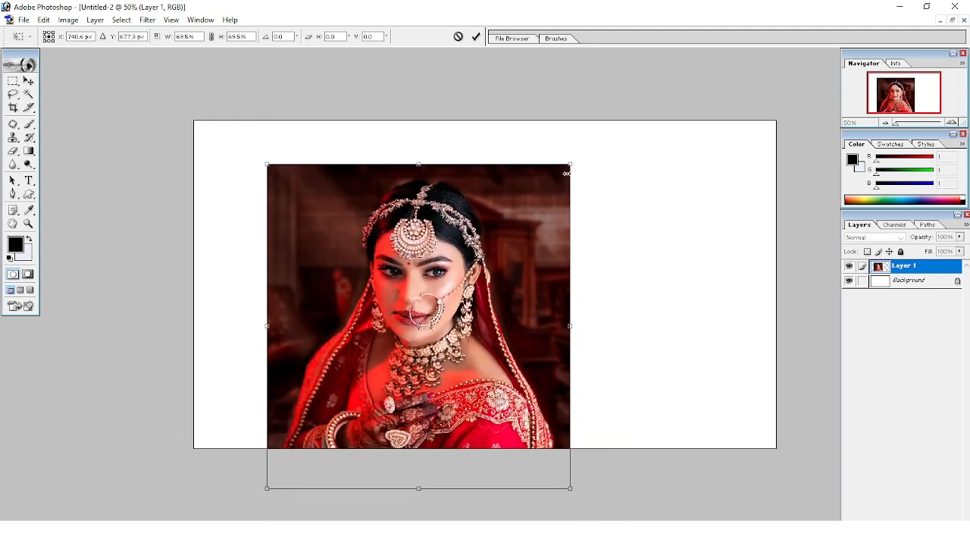
drag(568, 172, 483, 267)
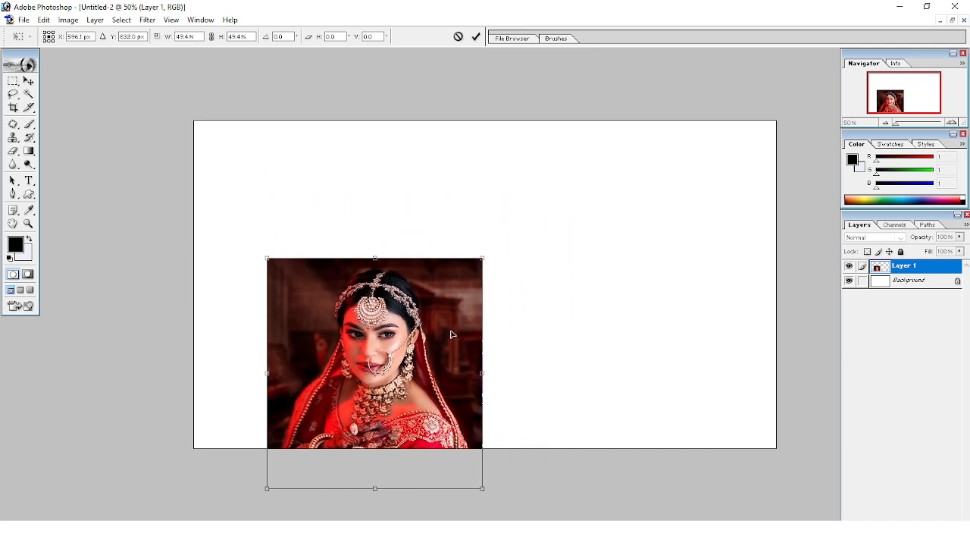
drag(454, 335, 436, 280)
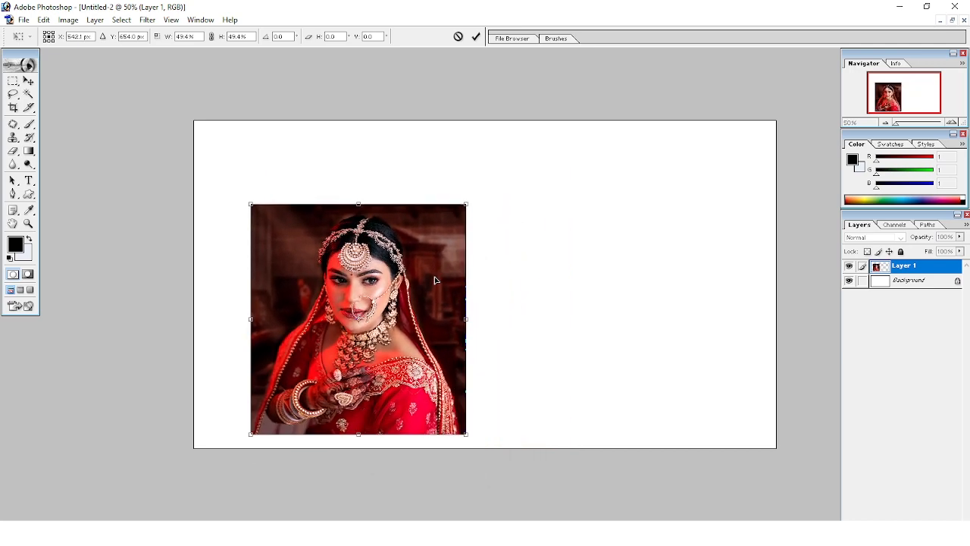
key(Return)
Step: Move the bride layer to the right half of the canvas and enlarge it proportionally to almost the full canvas height
key(v)
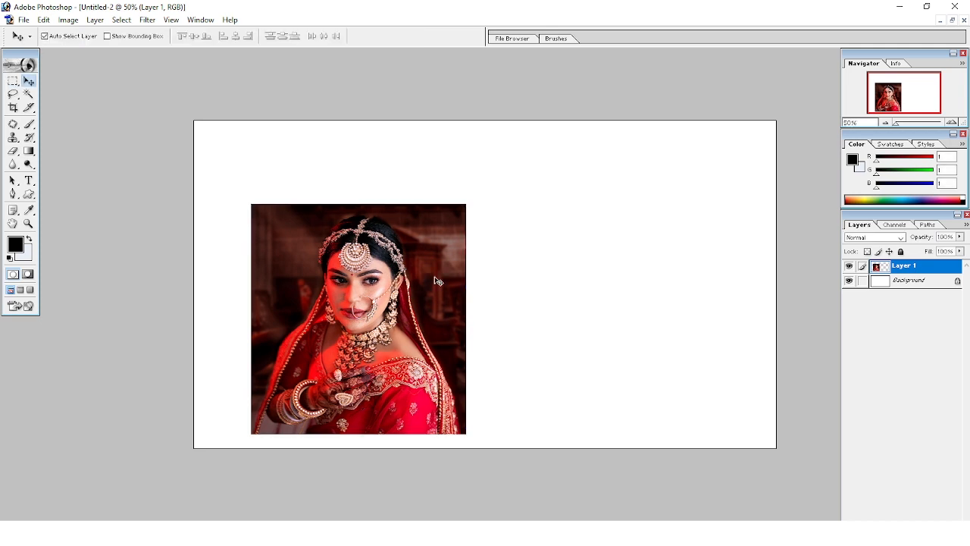
drag(398, 292, 626, 306)
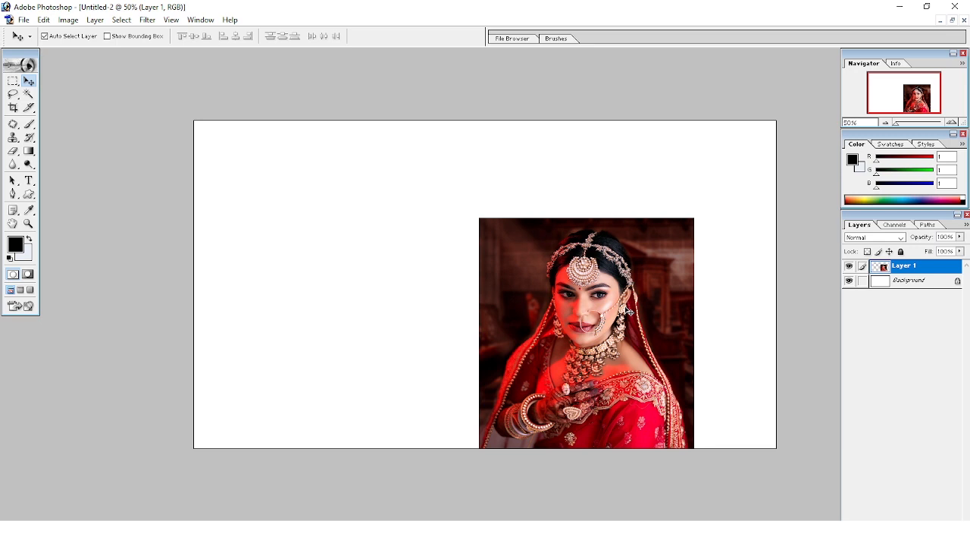
key(ctrl+t)
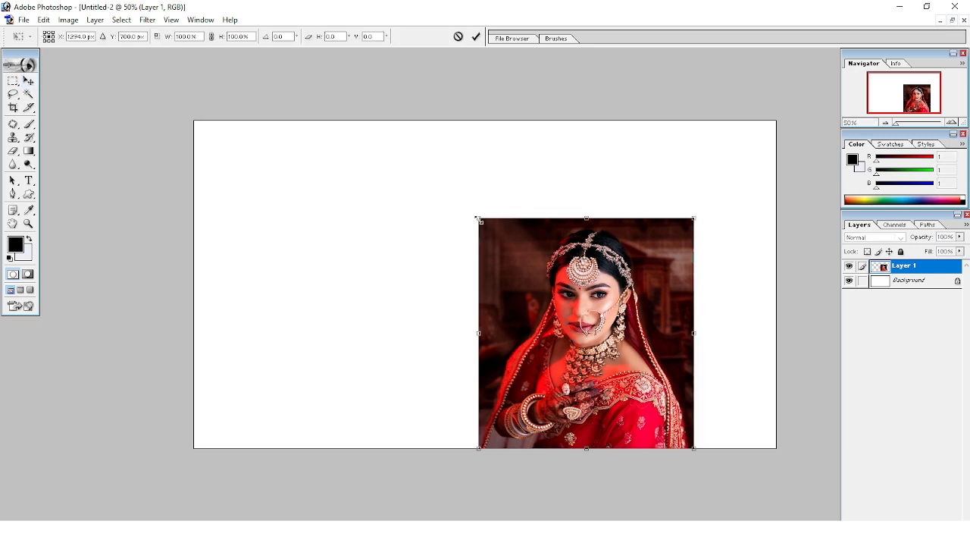
drag(477, 219, 443, 161)
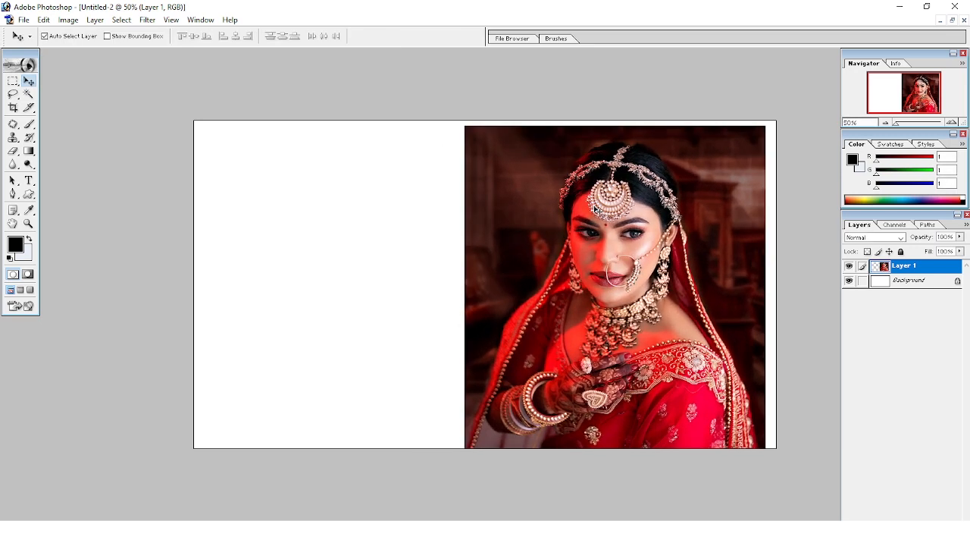
Step: Nudge the enlarged bride layer to the right until it meets the canvas's right edge
key(Right)
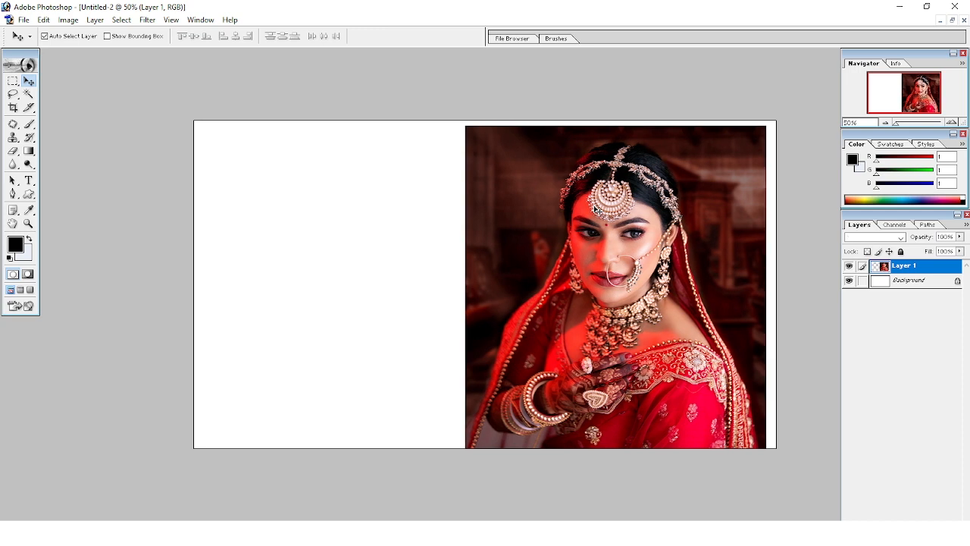
key(shift+Right)
key(Right)
key(Right)
key(Right)
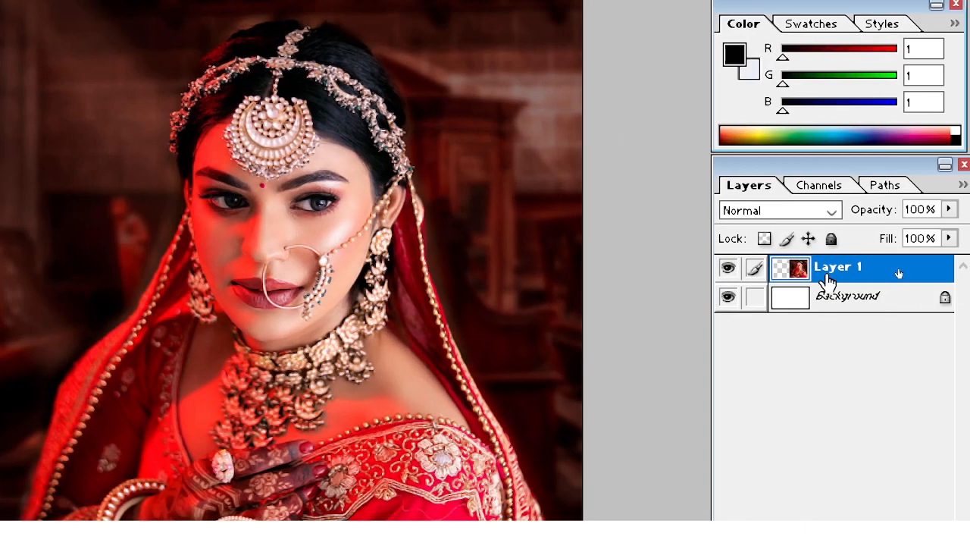
Step: Duplicate Layer 1 as "Layer 1 copy" within the same document and move the copy toward the left half of the canvas
right_click(831, 274)
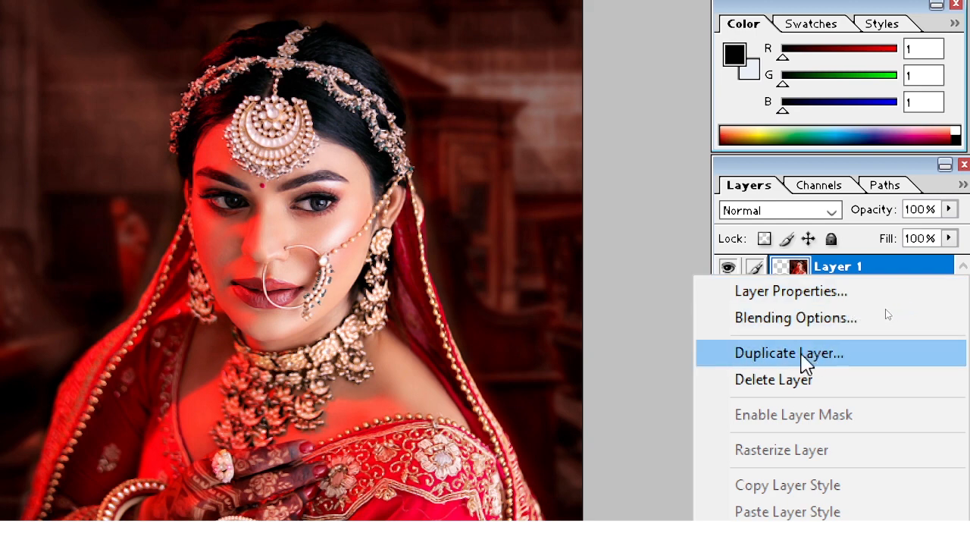
click(802, 354)
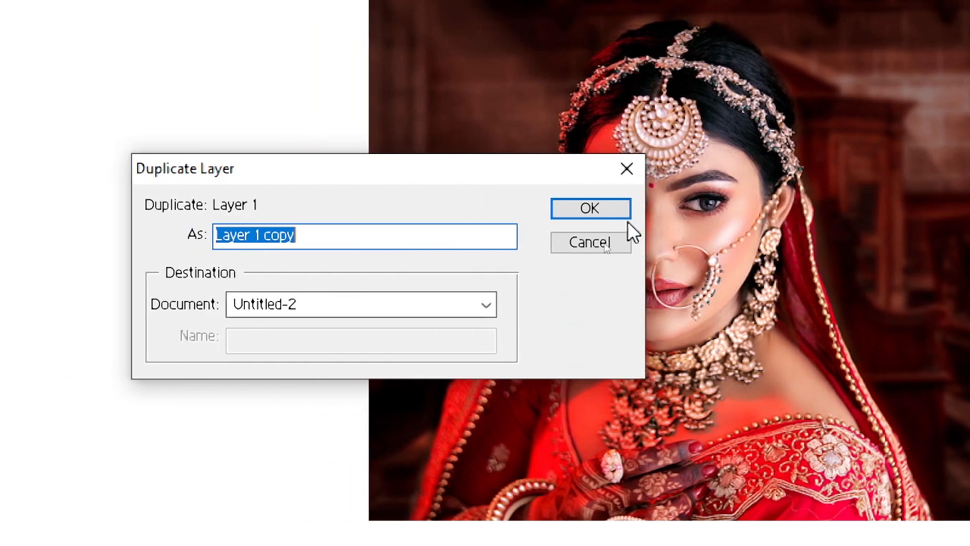
click(615, 210)
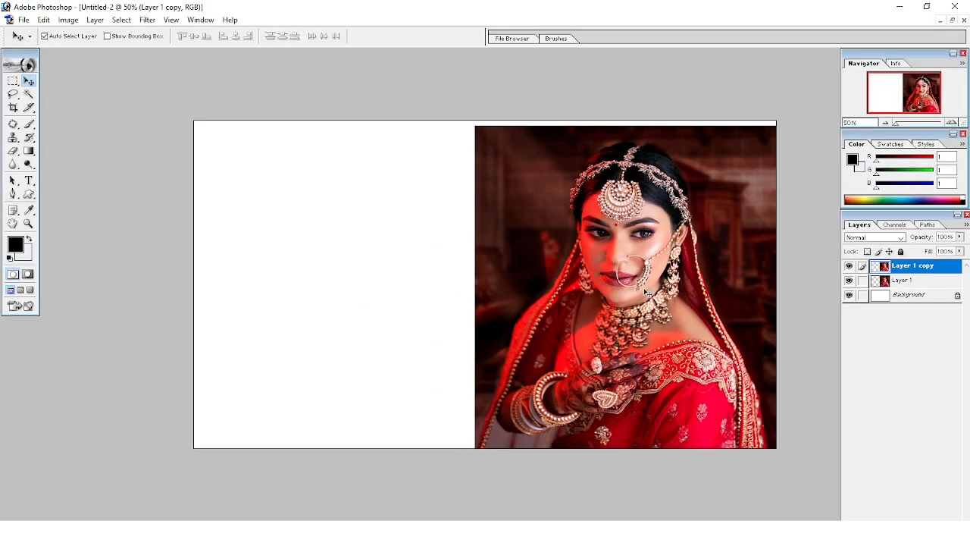
drag(640, 290, 430, 293)
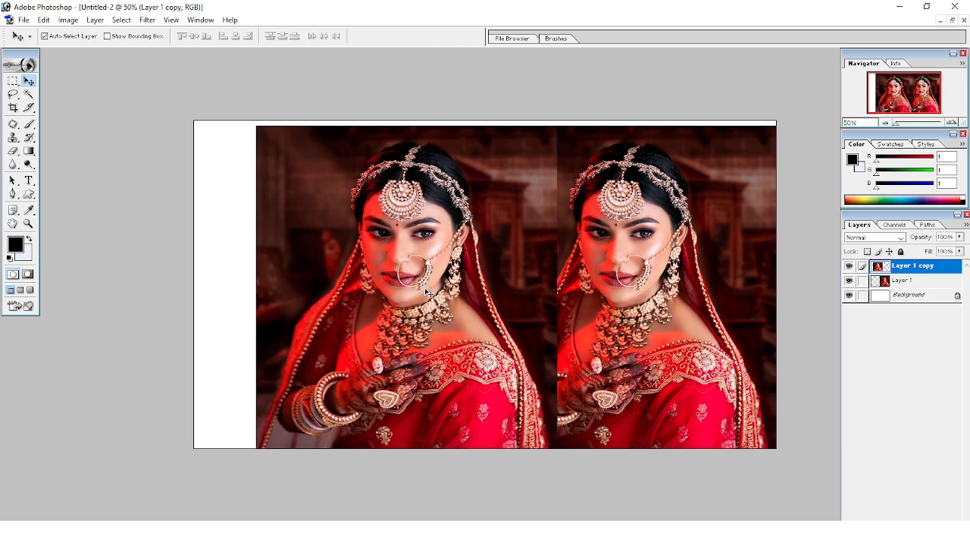
Step: Flip the copied bride layer horizontally with Free Transform and shift it to the canvas's left edge
key(ctrl+t)
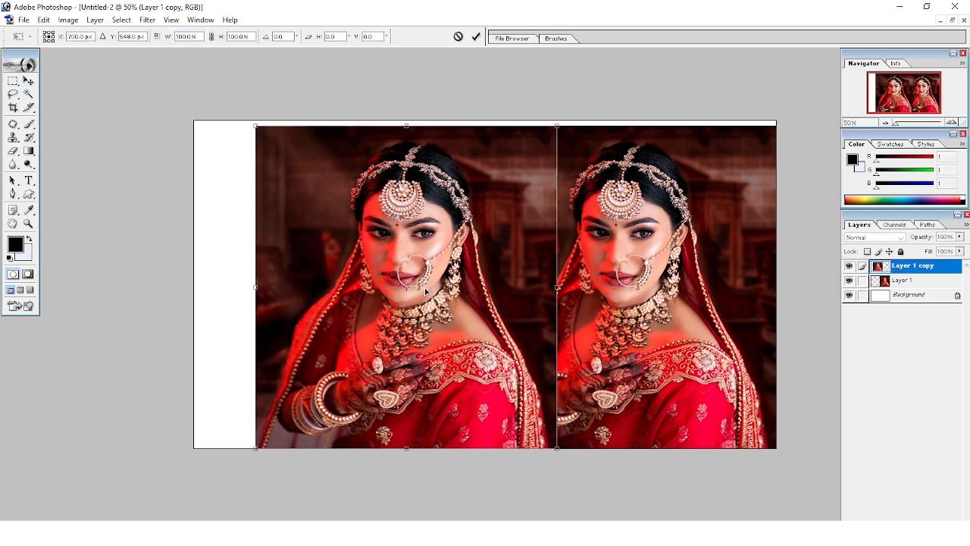
right_click(428, 293)
right_click(482, 329)
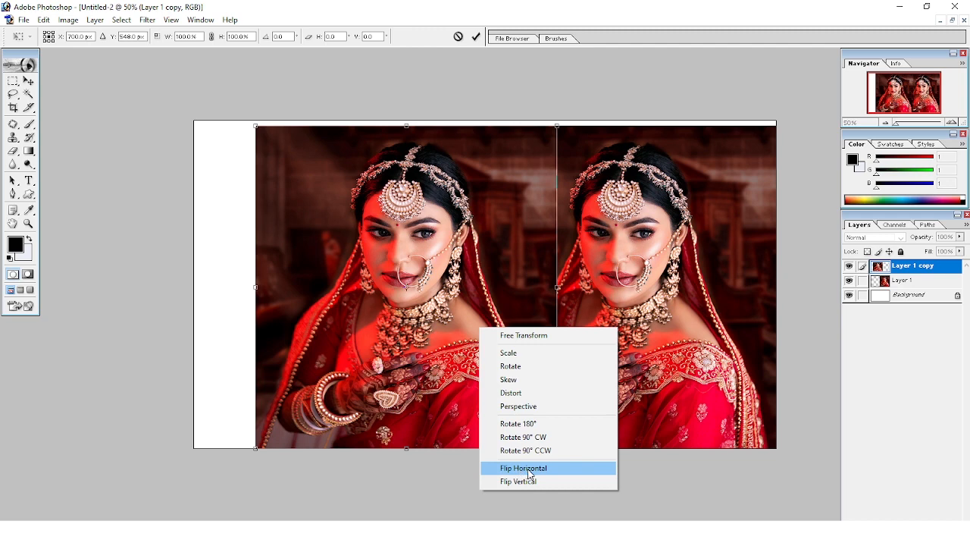
click(532, 475)
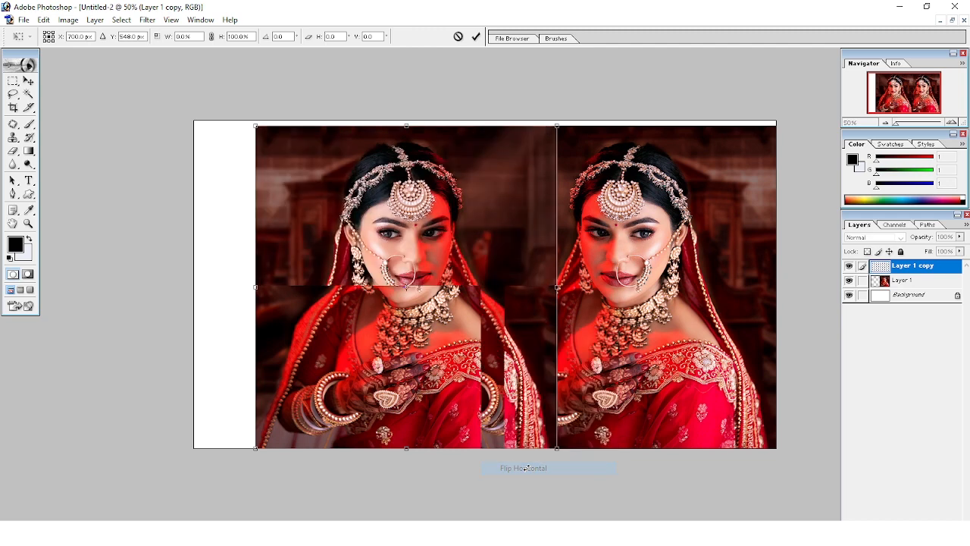
drag(473, 360, 408, 361)
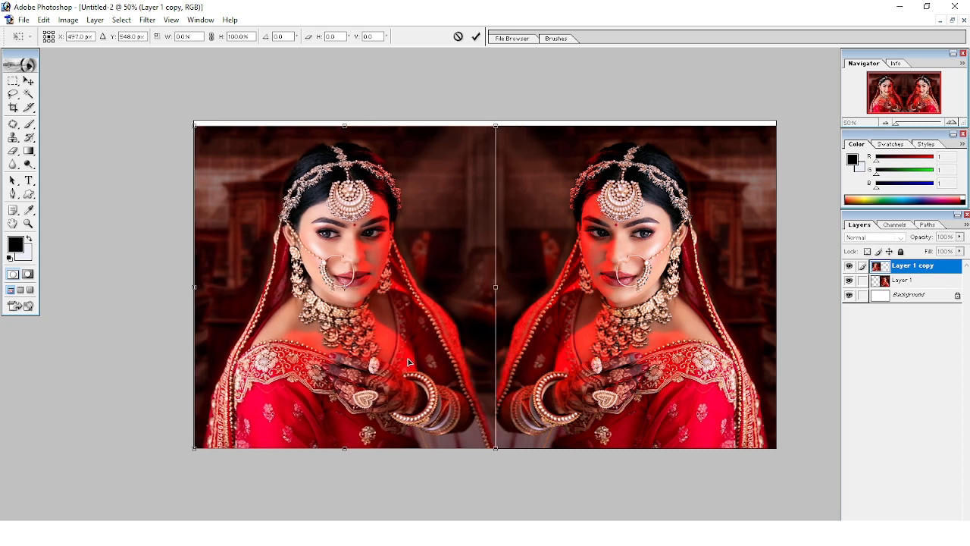
key(Return)
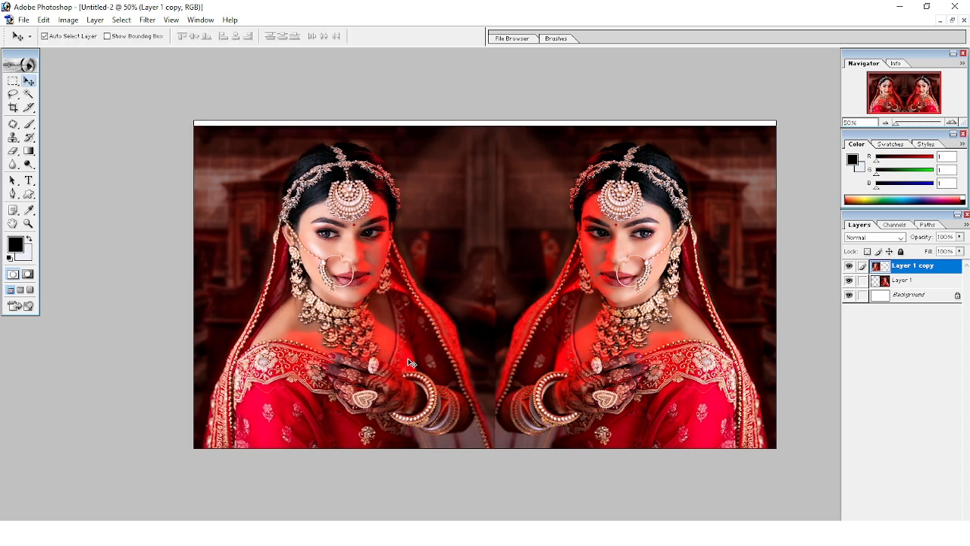
Step: Nudge the mirrored copy further left in large and small increments, and undo everything back to before the layer was duplicated
key(Left)
key(shift+Left)
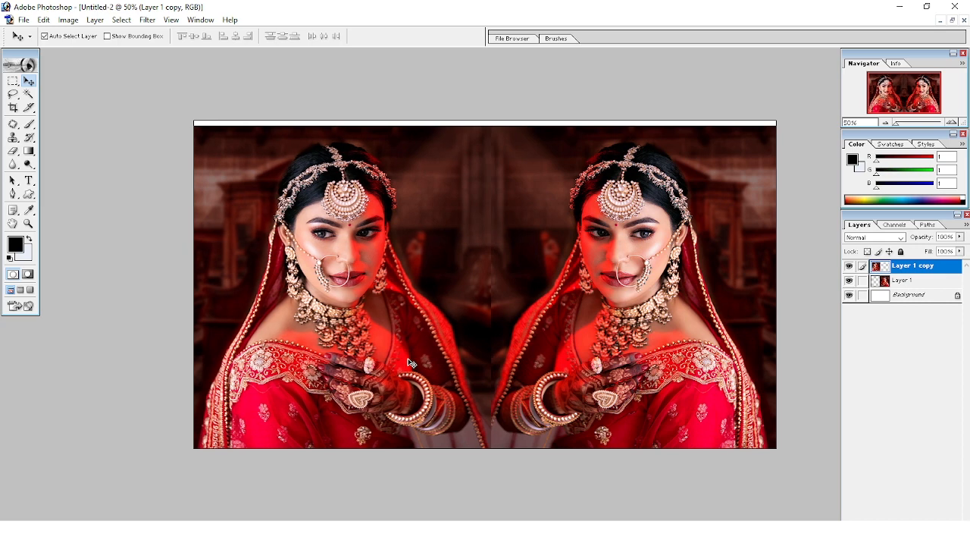
key(Left)
key(shift+Left)
key(shift+Left)
key(shift+Left)
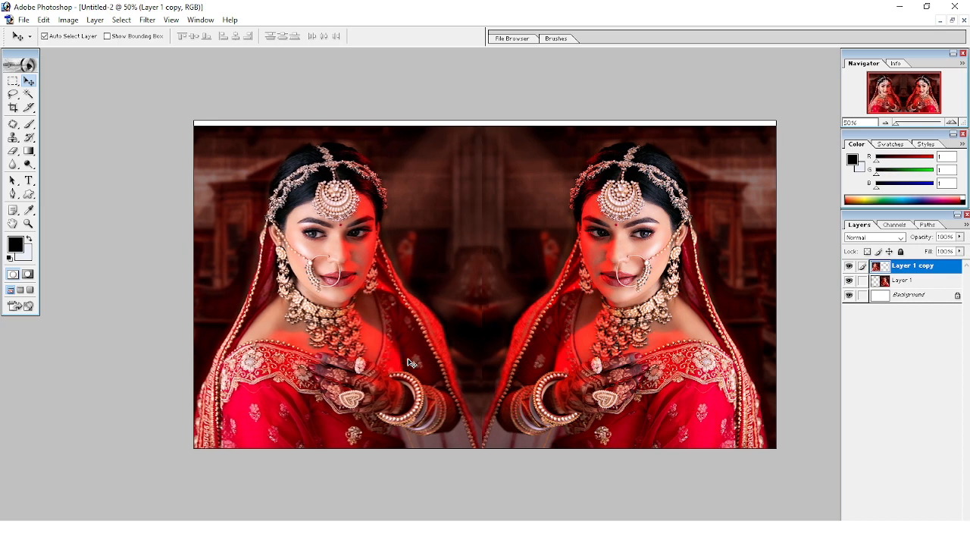
key(Left)
key(Left)
key(Left)
key(Left)
key(Left)
key(Left)
key(Left)
key(Left)
key(Left)
key(Left)
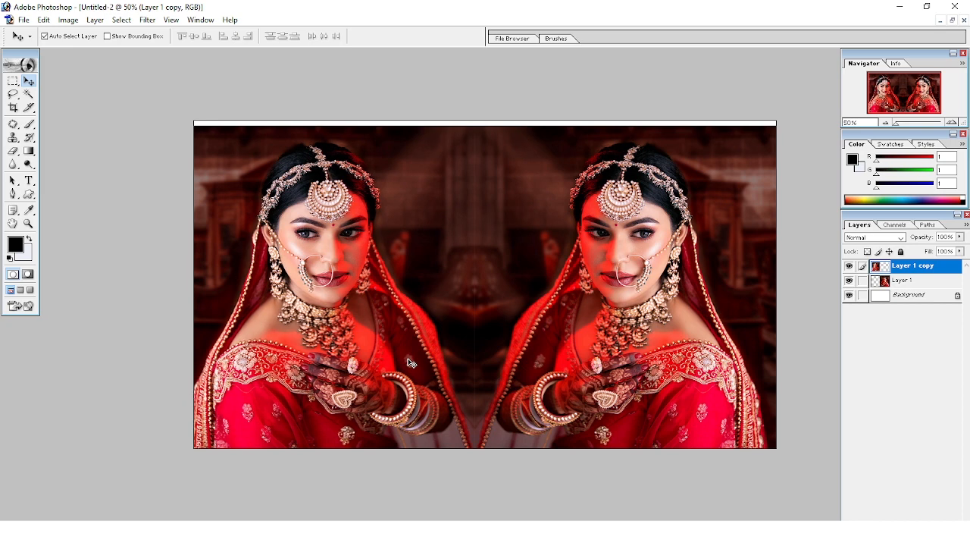
key(Left)
key(Left)
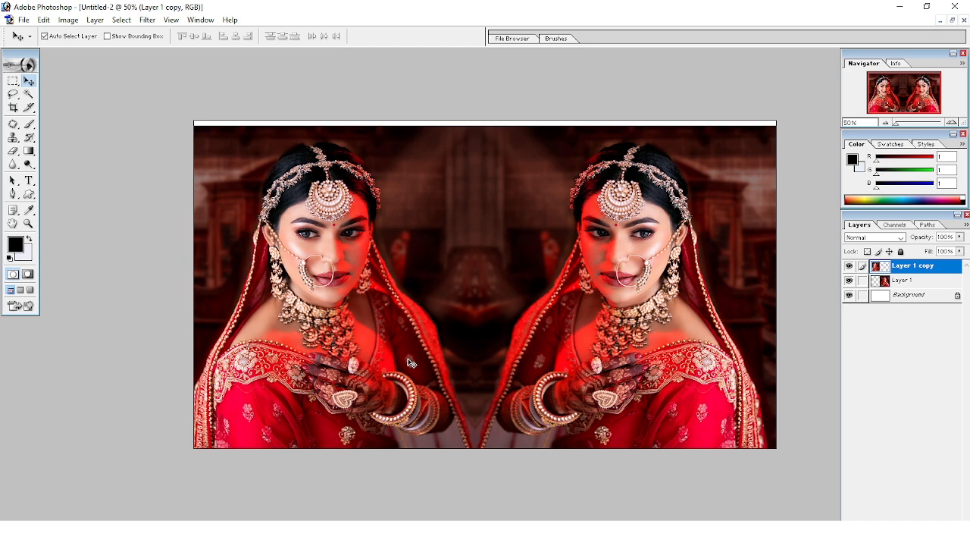
key(ctrl+alt+z)
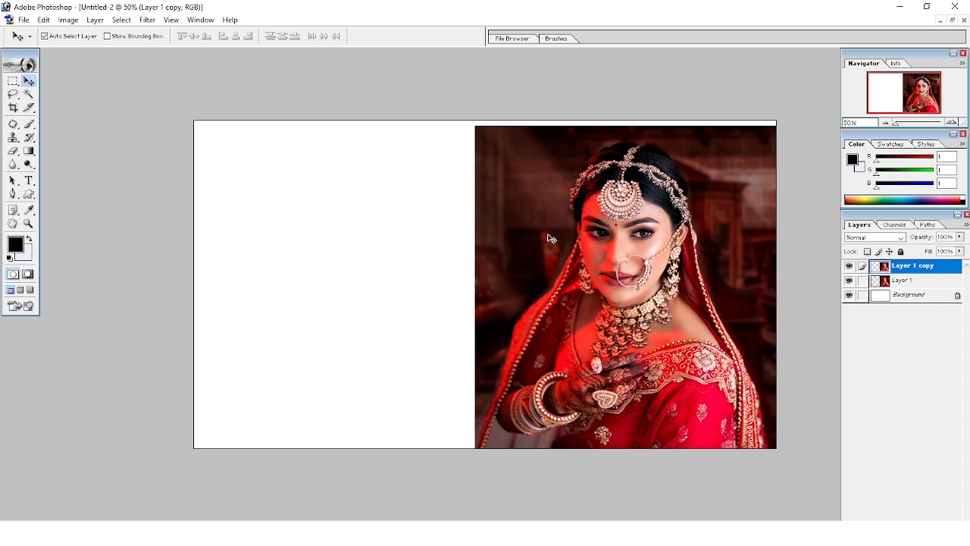
key(ctrl+z)
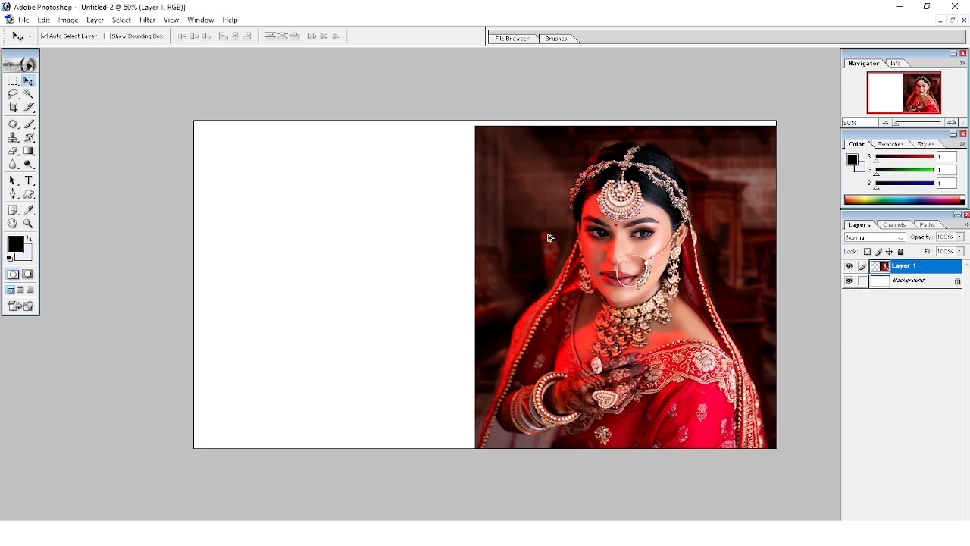
Step: Lower Layer 1 slightly, duplicate it directly on the canvas with the Move tool, and position the copy in the lower left half
mouse_move(571, 237)
mouse_down()
mouse_move(500, 228)
mouse_move(544, 266)
mouse_move(571, 244)
mouse_up()
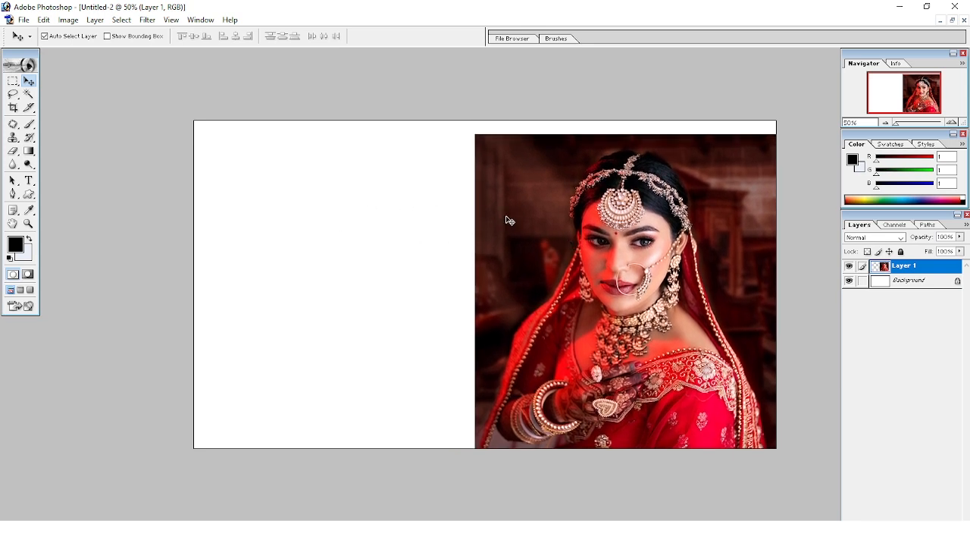
drag(556, 218, 324, 224)
drag(412, 225, 368, 220)
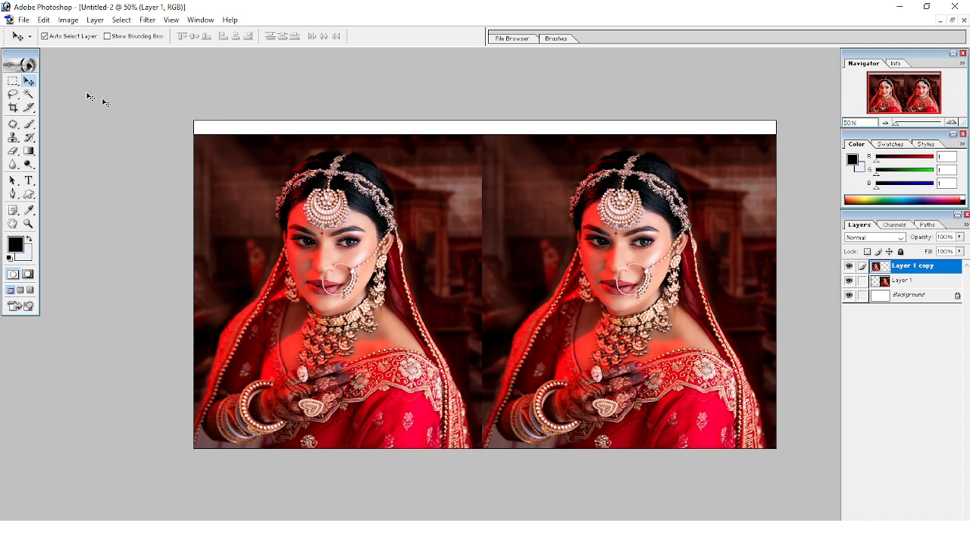
drag(398, 200, 365, 216)
Step: Try repositioning the original and copied bride images in turn with Auto Select Layer enabled
mouse_move(523, 205)
mouse_down()
mouse_move(589, 247)
mouse_move(522, 186)
mouse_move(522, 203)
mouse_up()
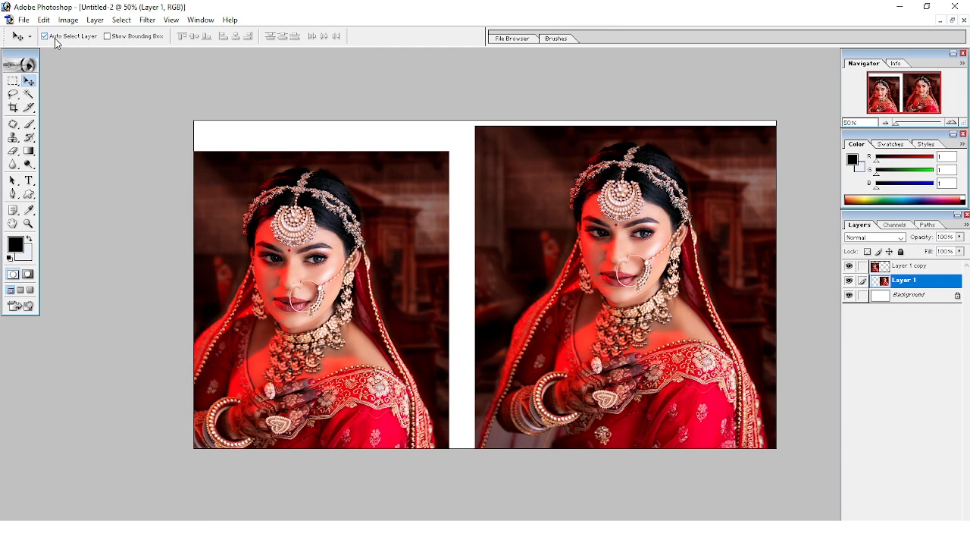
drag(279, 199, 304, 186)
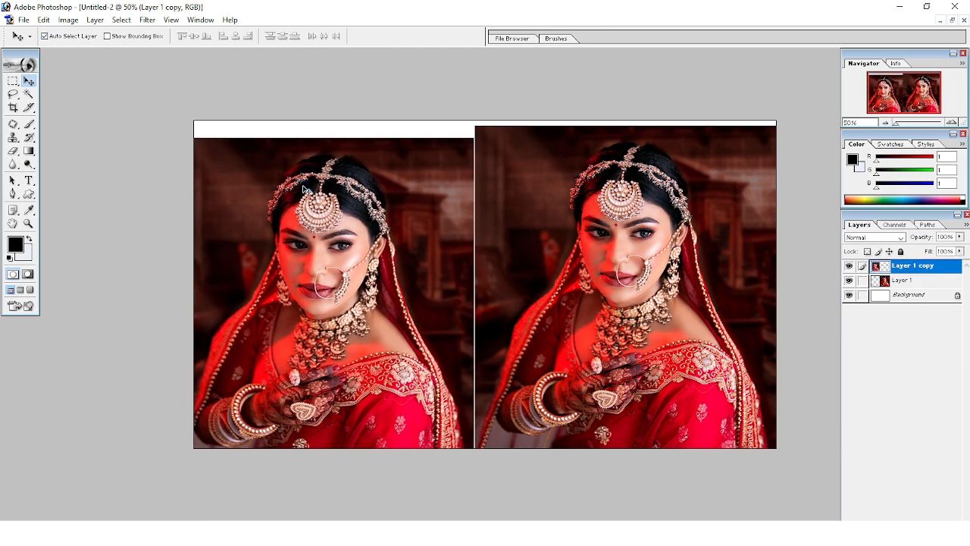
drag(521, 184, 553, 200)
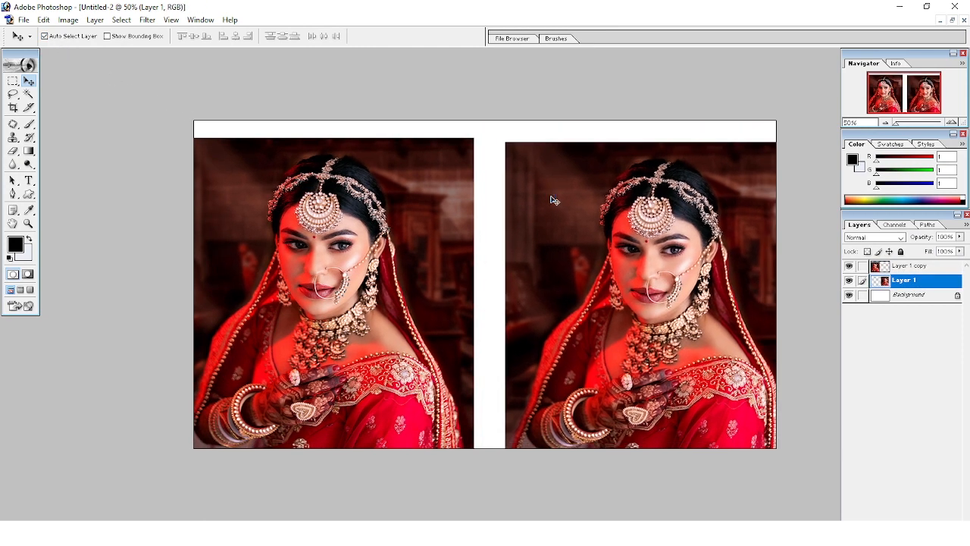
drag(457, 201, 458, 189)
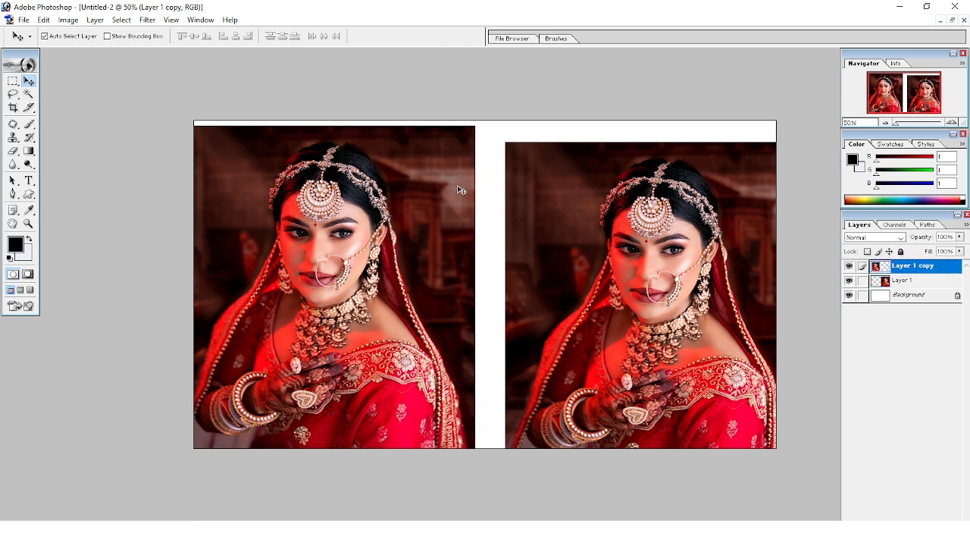
Step: Undo the last four moves of the two bride layers
key(ctrl+z)
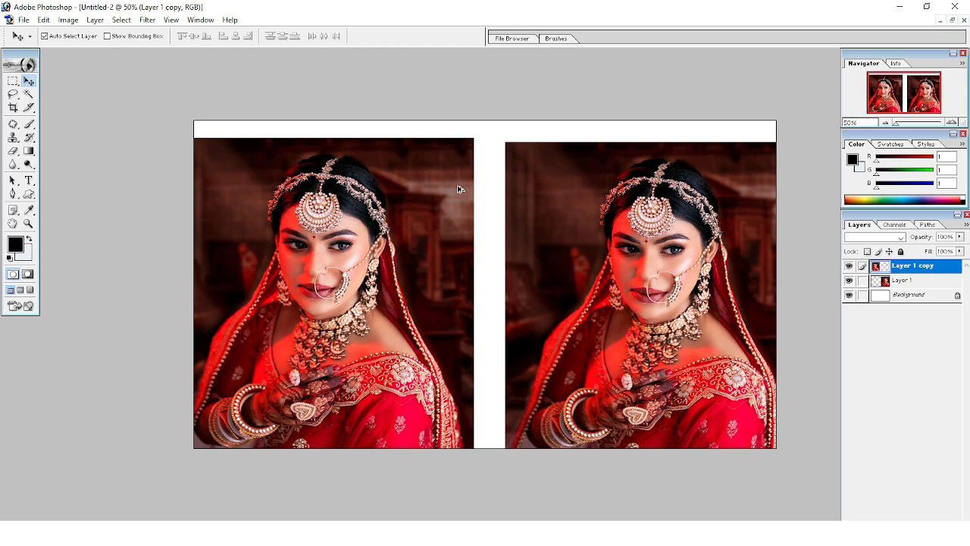
key(ctrl+alt+z)
key(ctrl+alt+z)
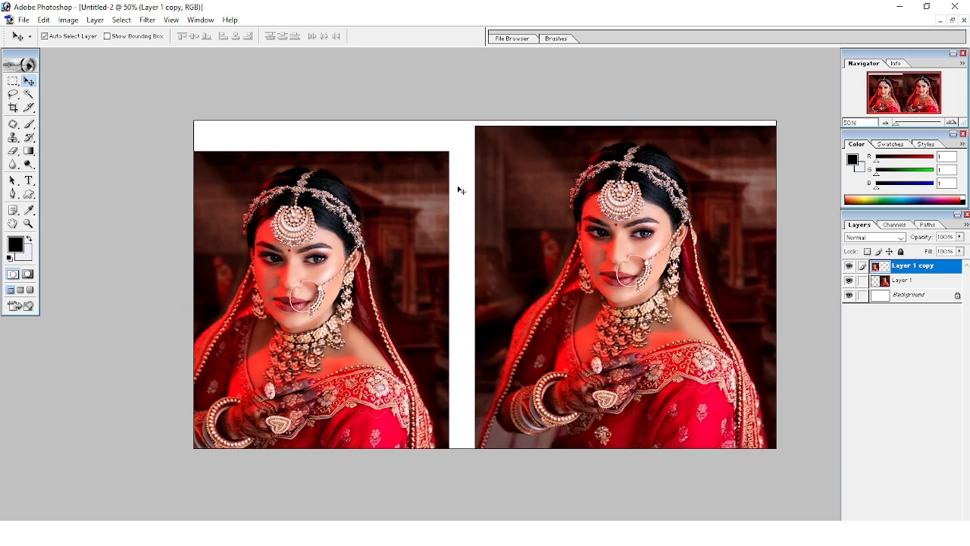
key(ctrl+alt+z)
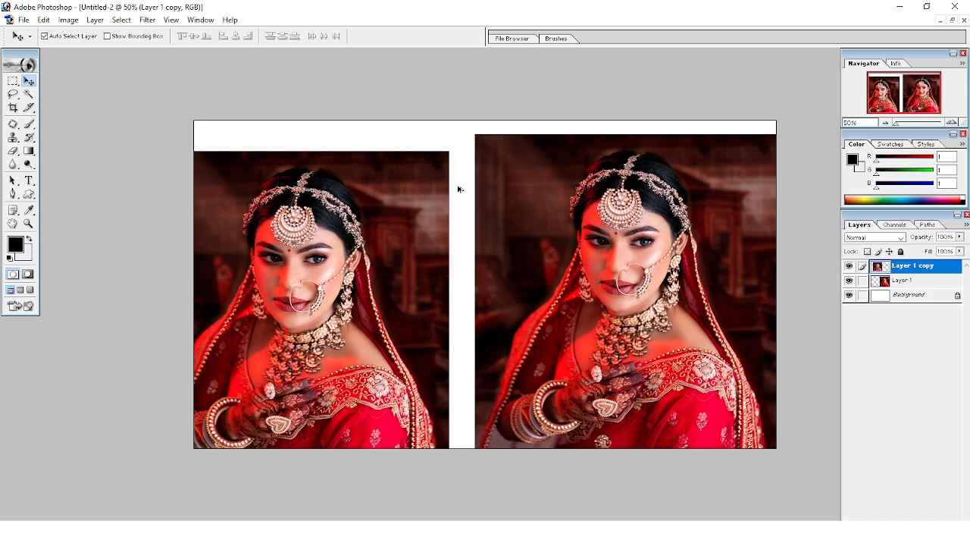
Step: Undo back to before the layer was duplicated and raise Layer 1 to the canvas's upper edge
key(ctrl+alt+z)
drag(556, 210, 556, 195)
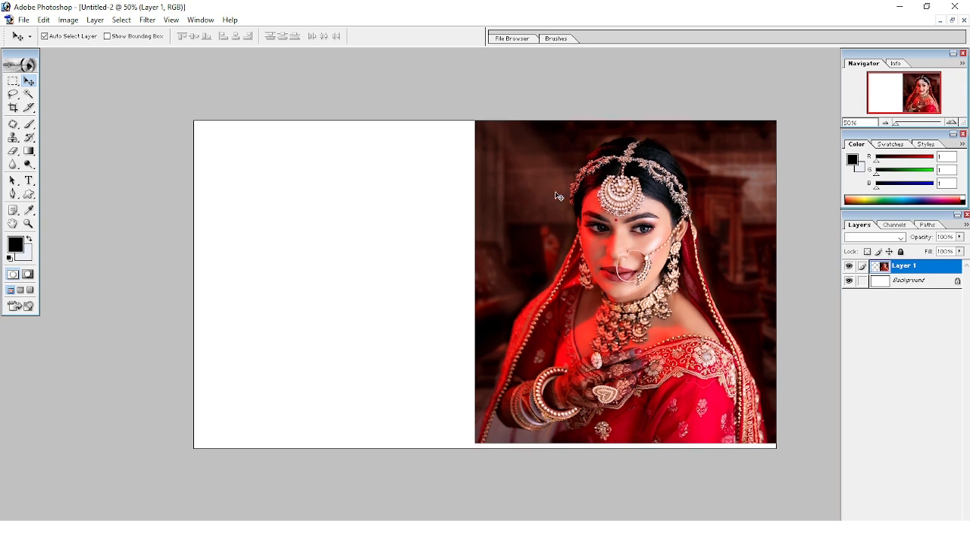
Step: Duplicate Layer 1 and place the copy over the left half of the canvas, level with the original
key(ctrl+j)
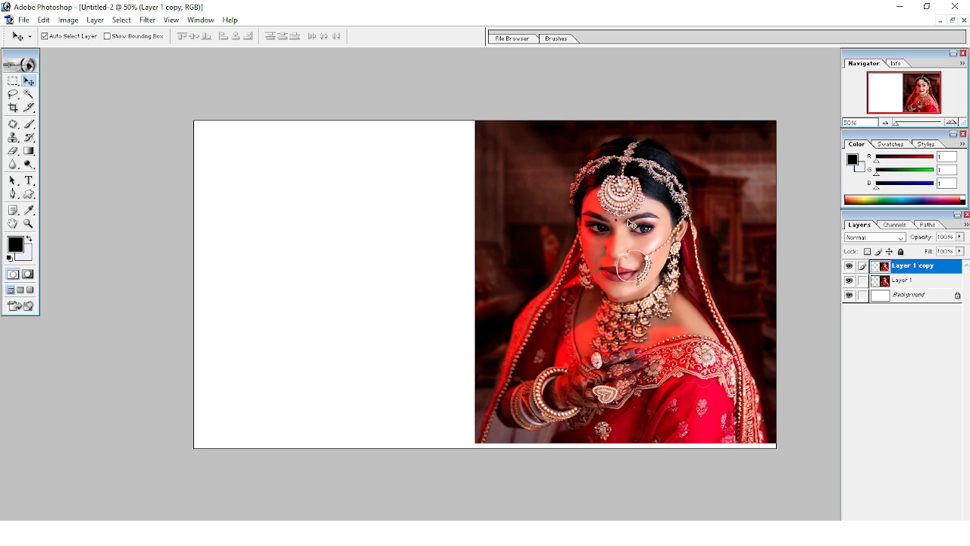
drag(623, 223, 388, 233)
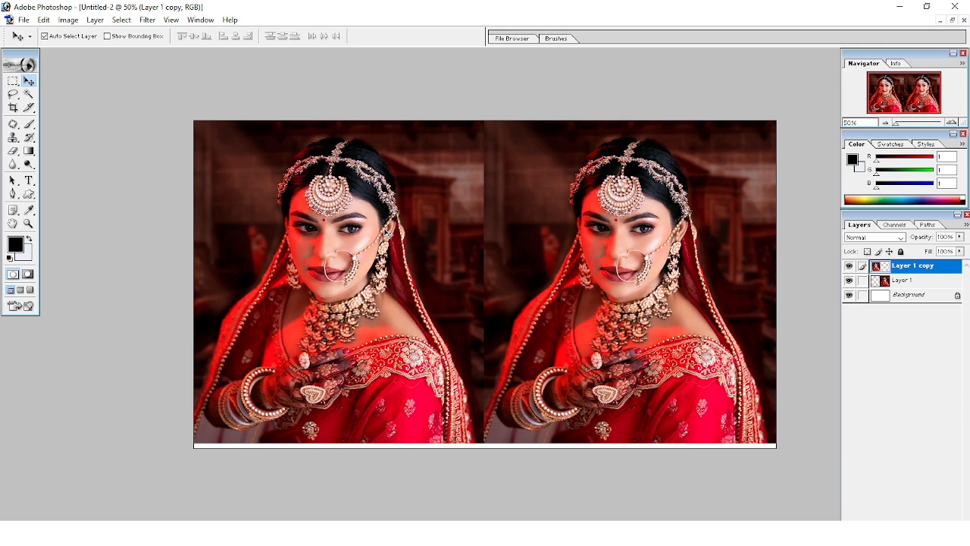
Step: Flip the copied bride layer horizontally with Free Transform so it mirrors the original
key(ctrl+t)
right_click(386, 231)
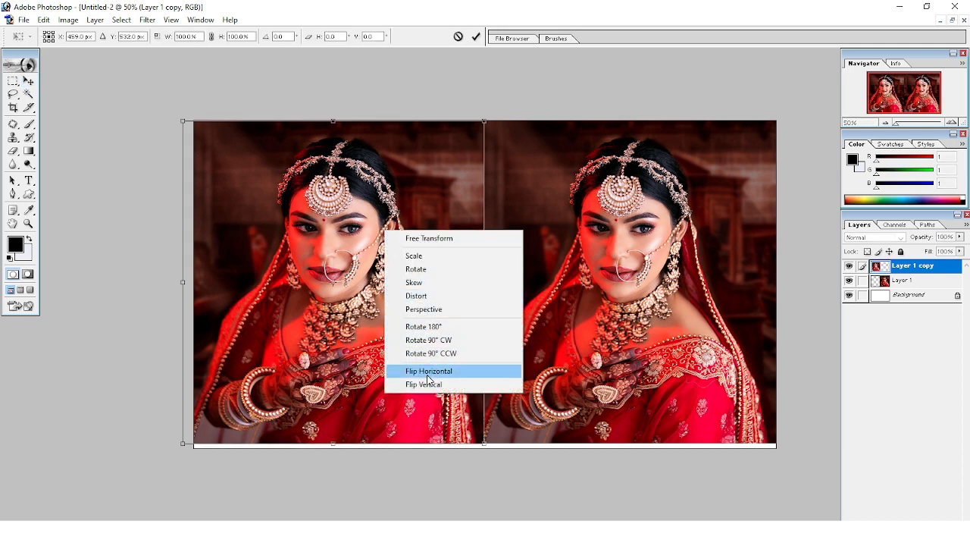
click(429, 373)
key(Return)
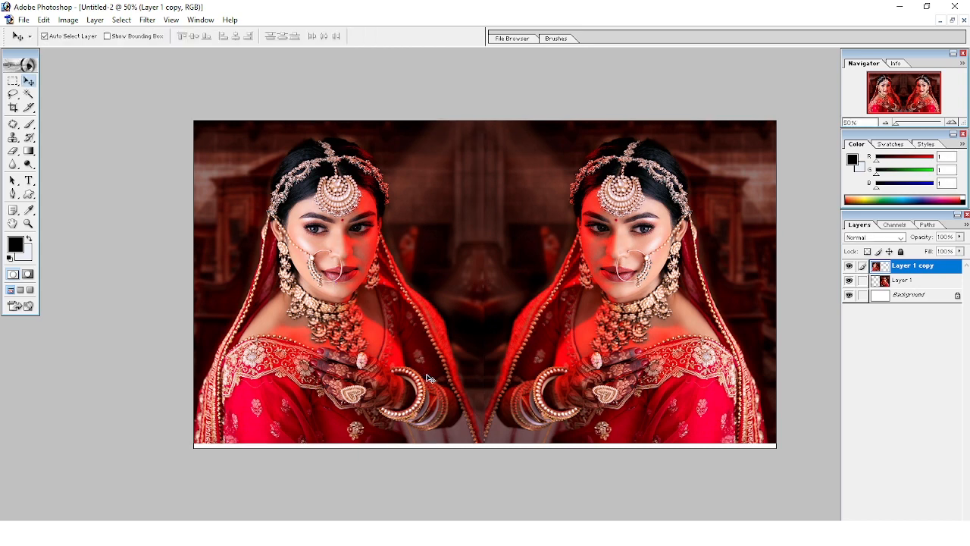
Step: Shift the mirrored copy slightly further left and restore the maximized document to a floating window
drag(426, 362, 416, 359)
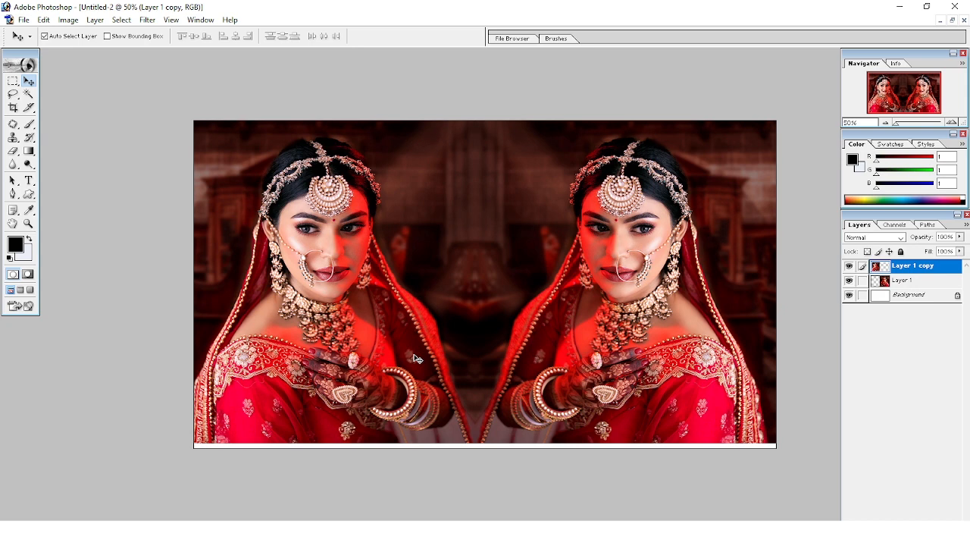
click(953, 21)
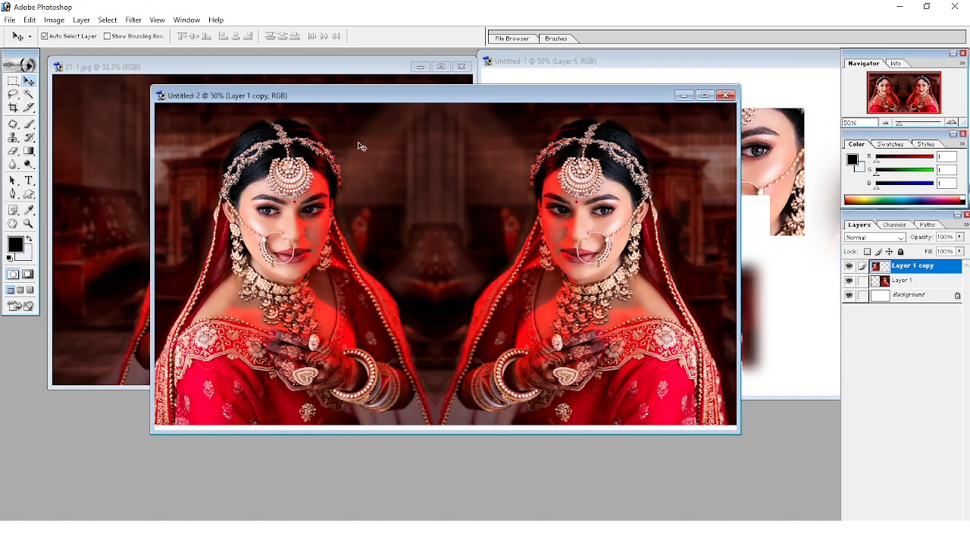